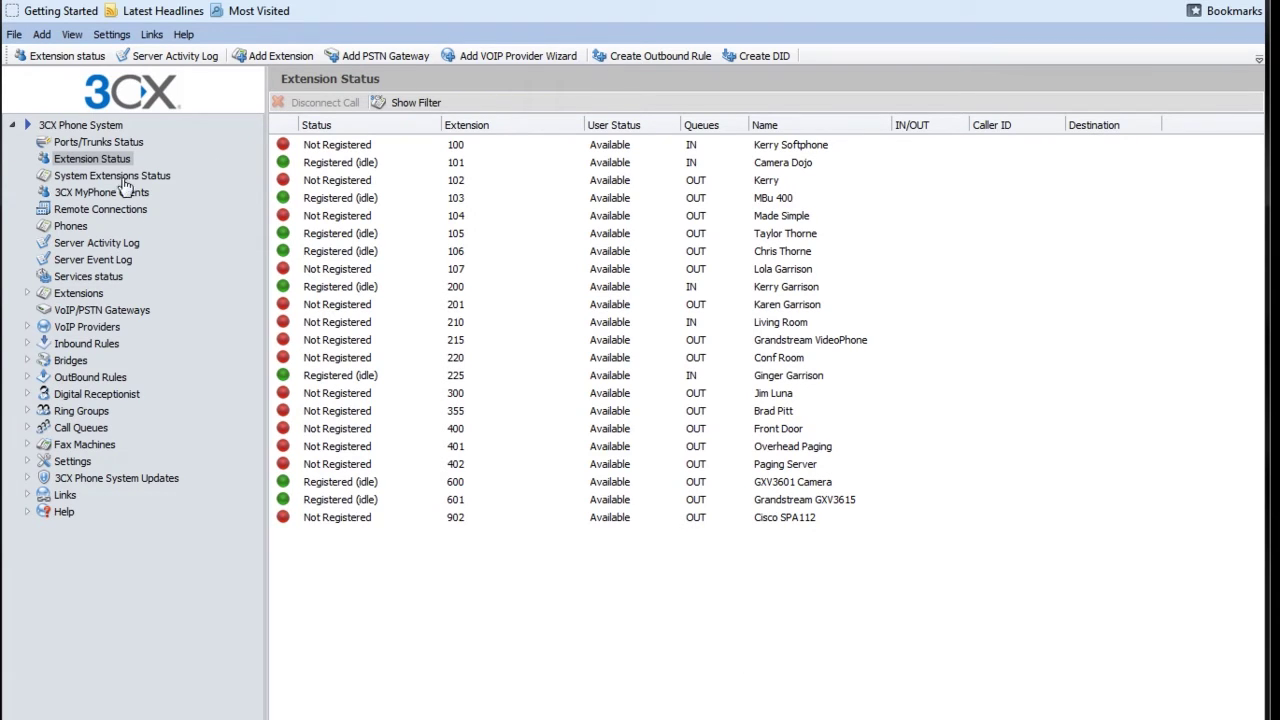
Step: Show the VoIP providers list and start adding a new VoIP provider
click(92, 330)
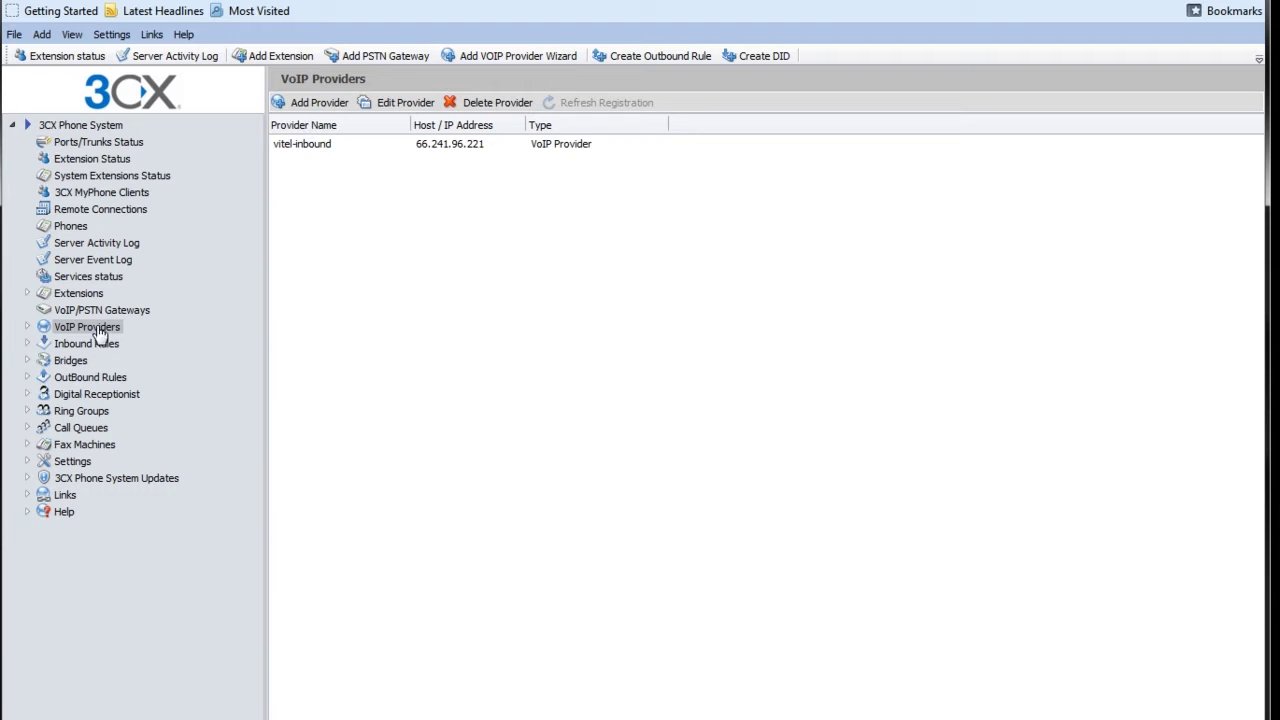
click(311, 112)
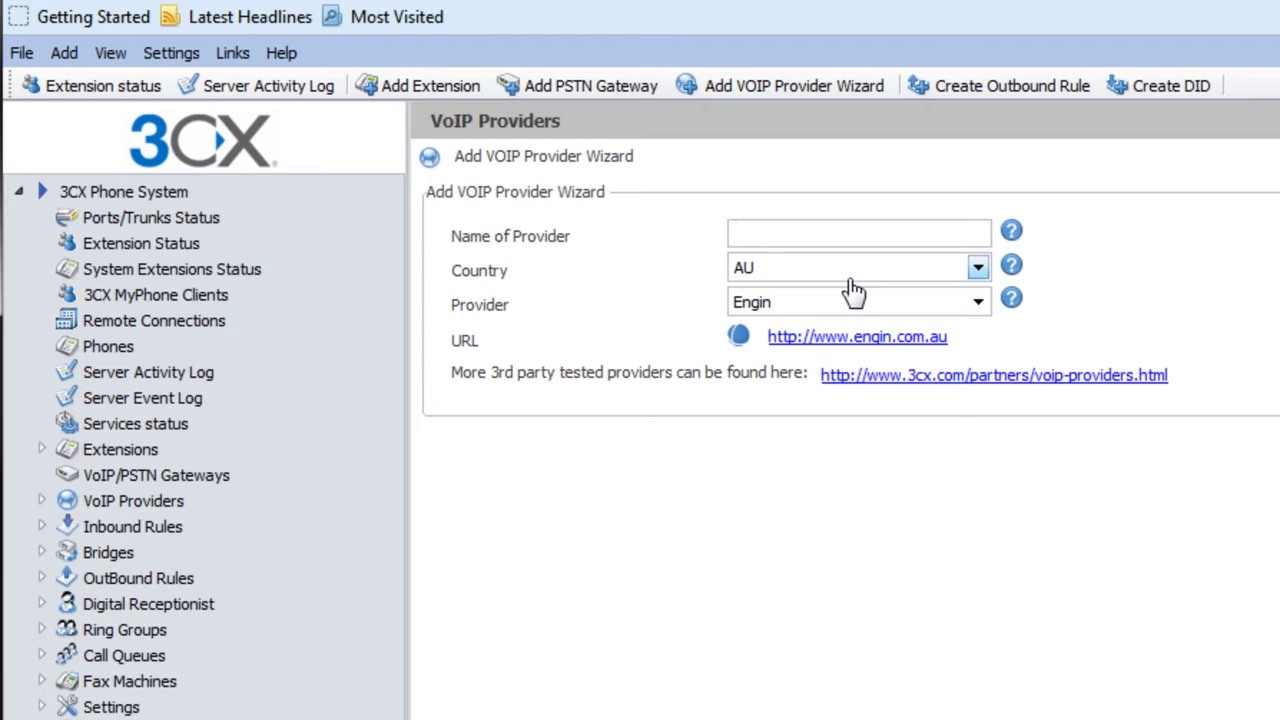
Step: Name the provider Vitely1, choose Country US and Provider Vitelity, and advance to SIP server details
text(Vitely1)
click(853, 290)
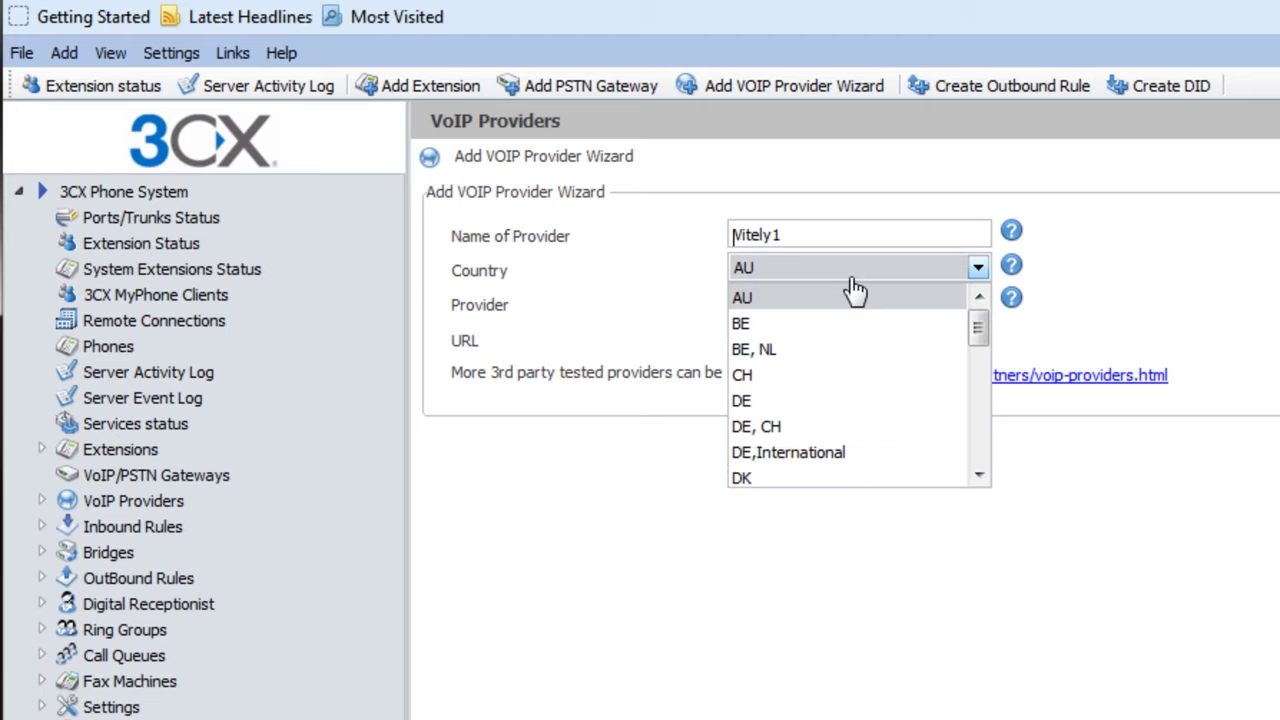
scroll(1004, 470, down, 10)
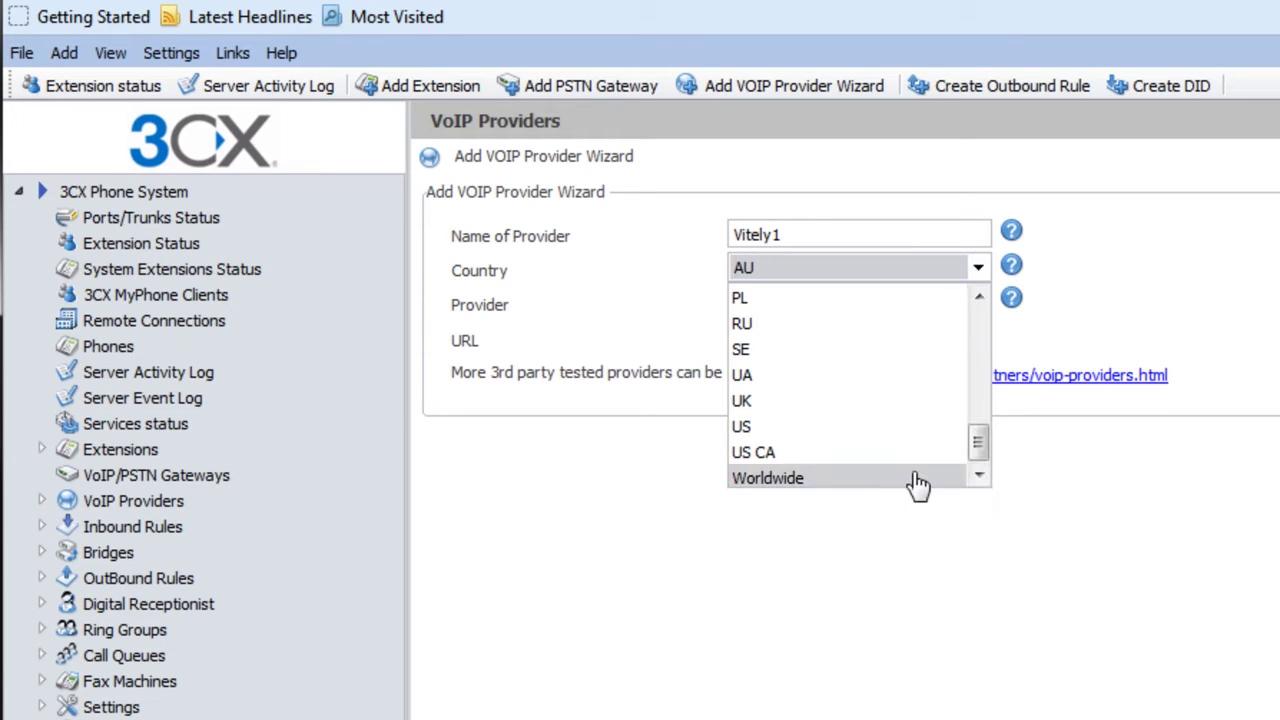
click(811, 428)
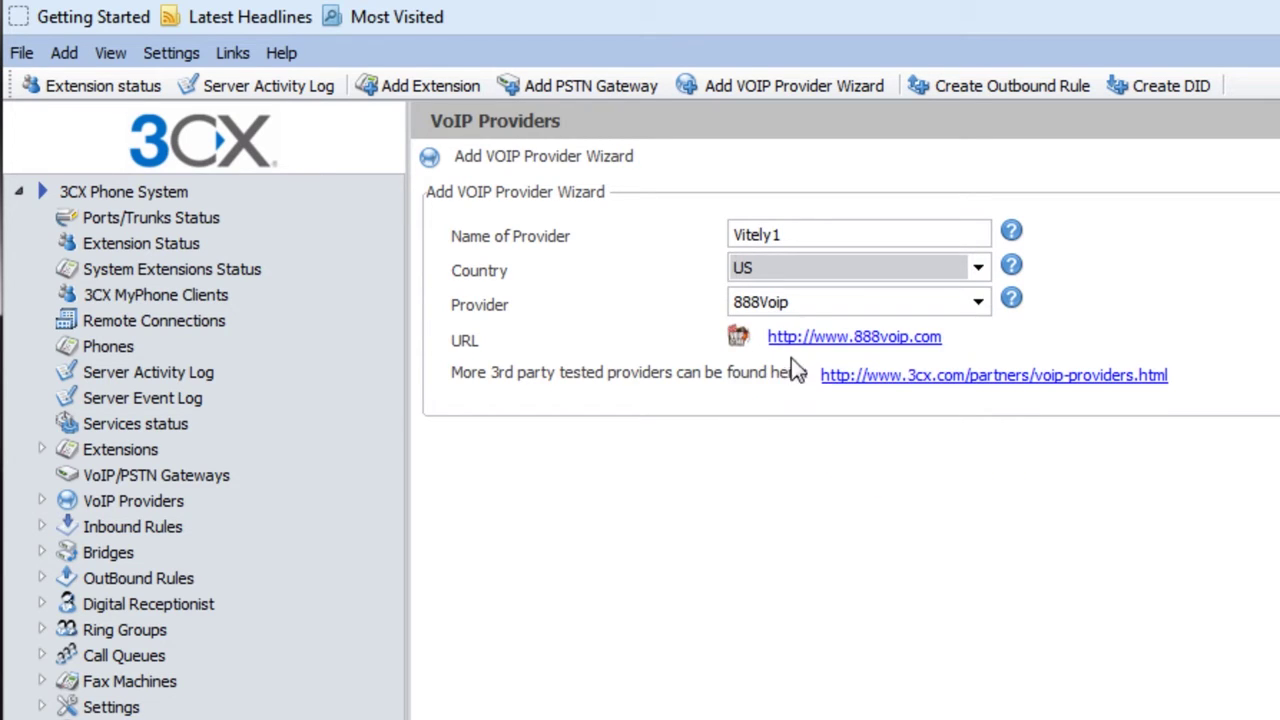
click(806, 305)
scroll(979, 375, down, 1)
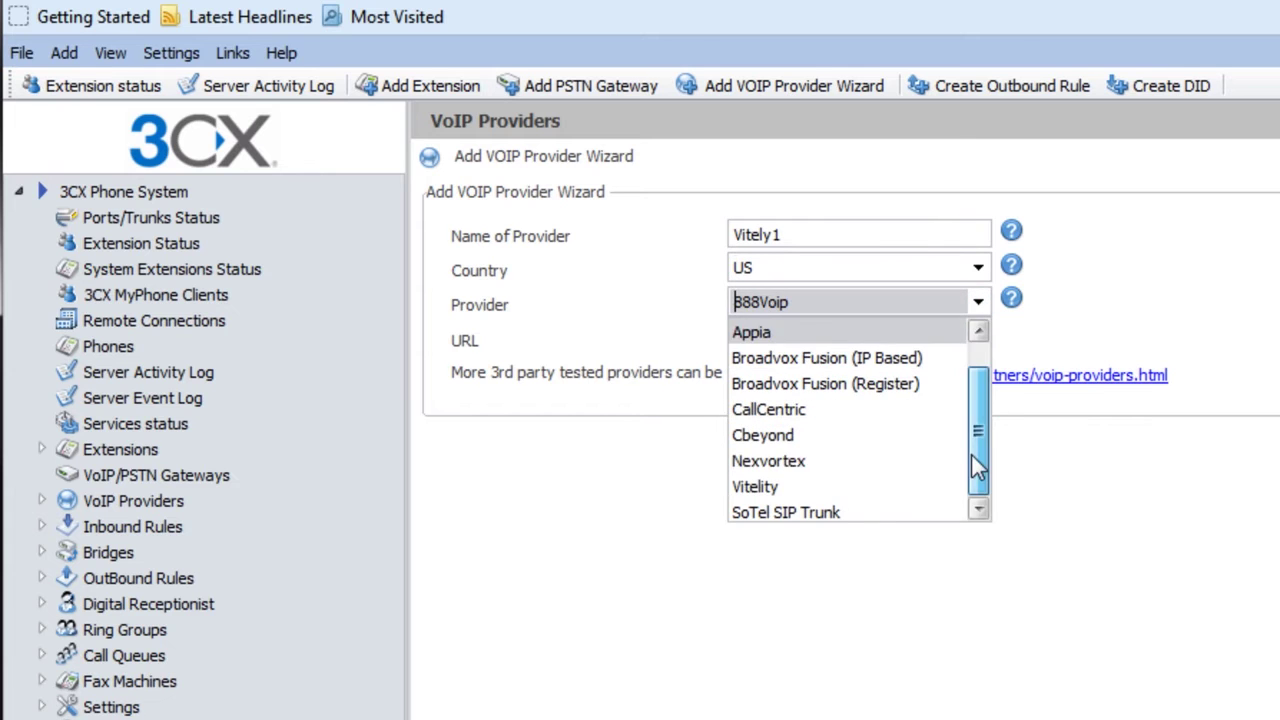
click(842, 492)
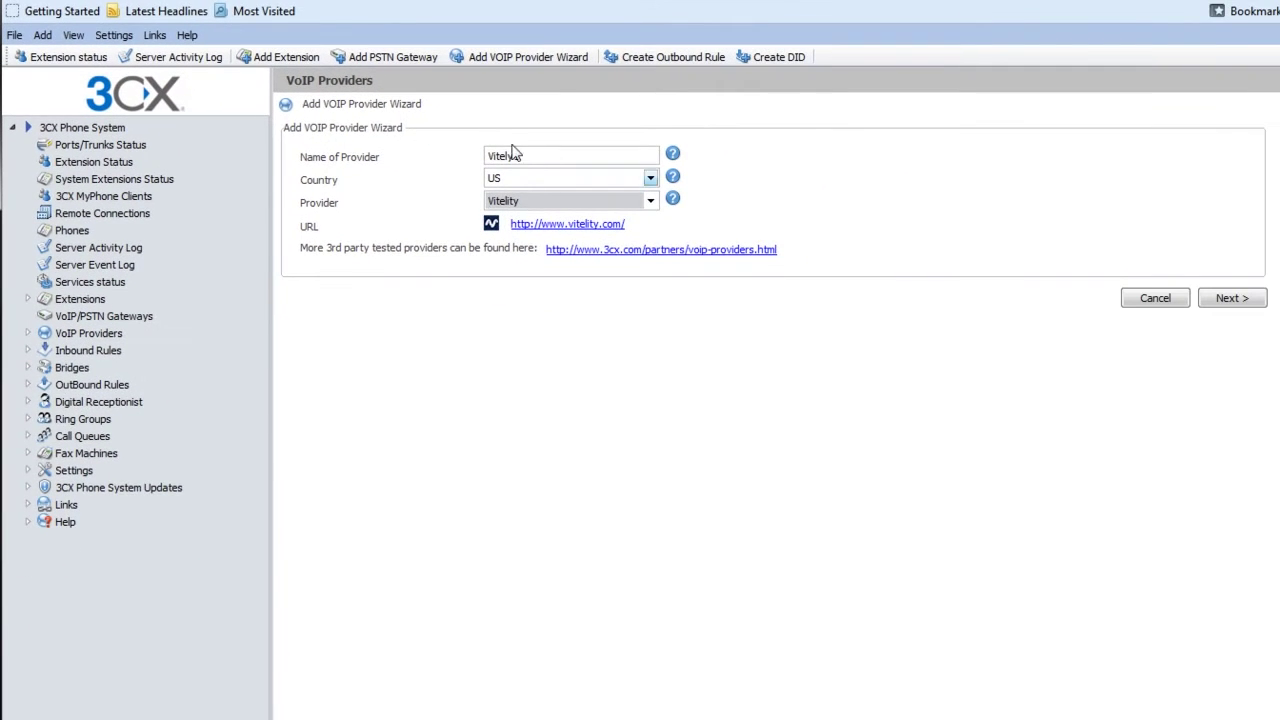
click(1235, 300)
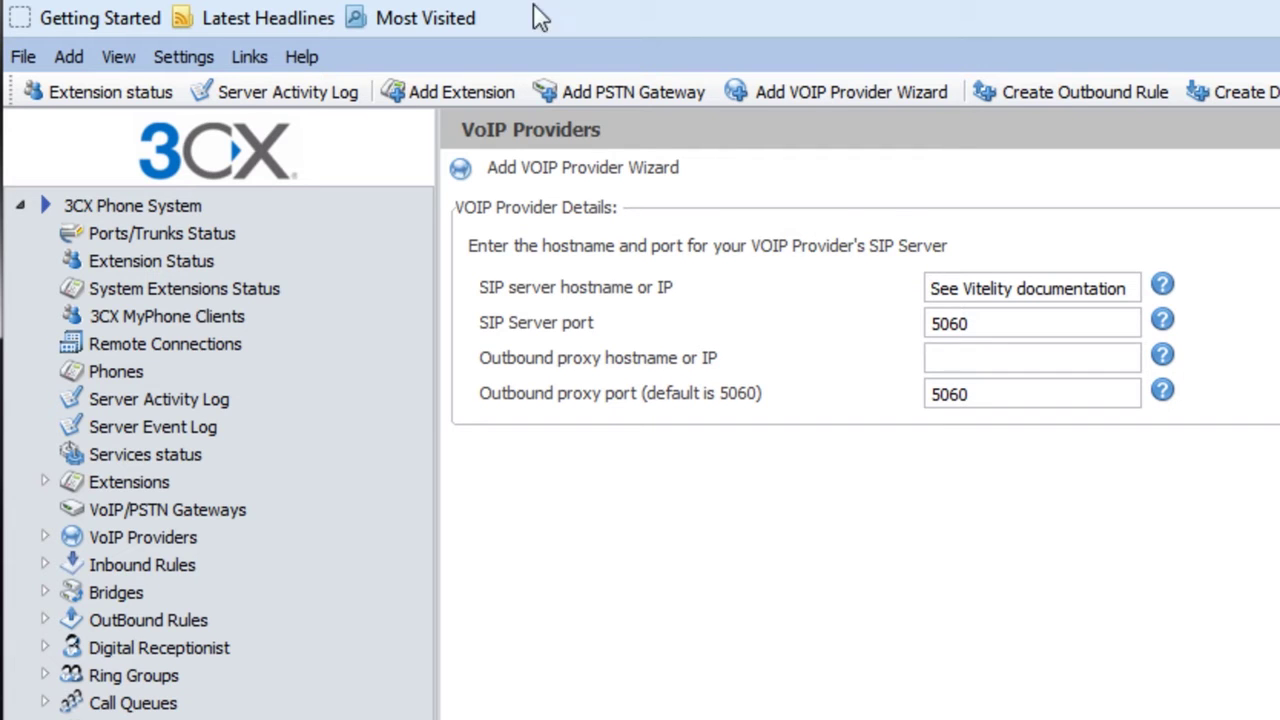
key(ctrl+t)
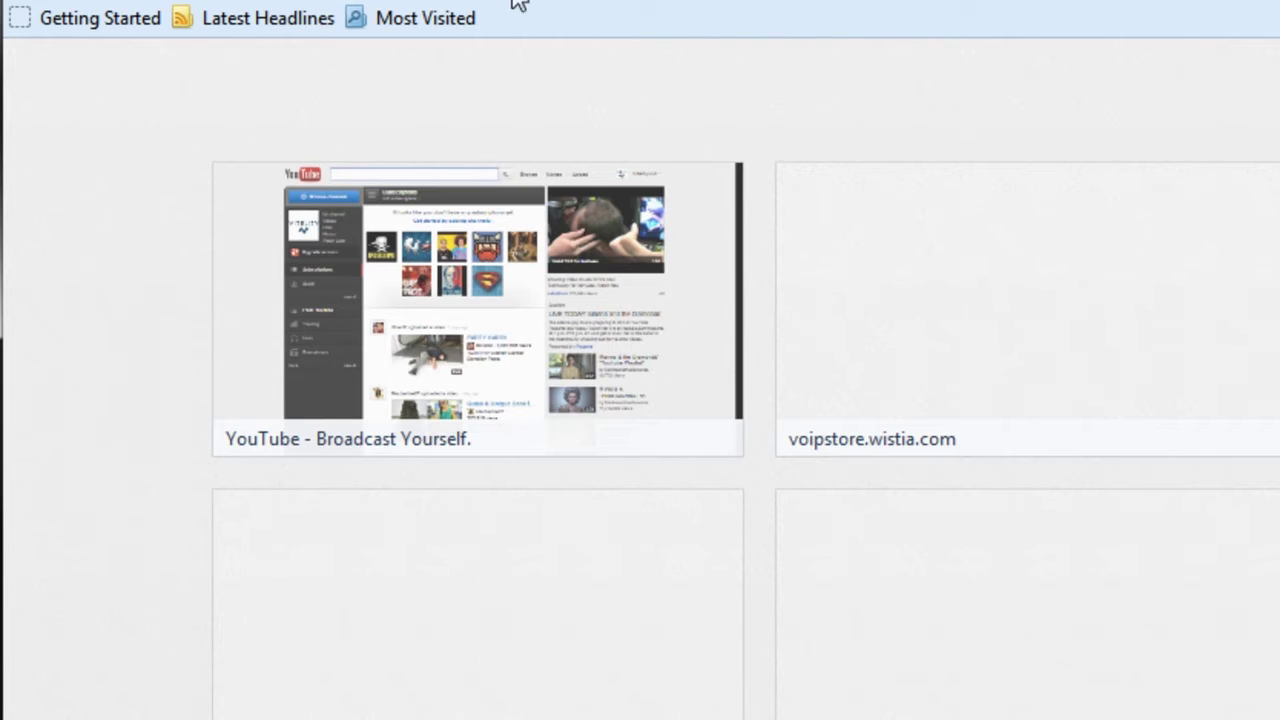
Step: Log in to the Vitelity portal and select the Generic SIP proxy hostname sip27.vitelity.net
text(portal)
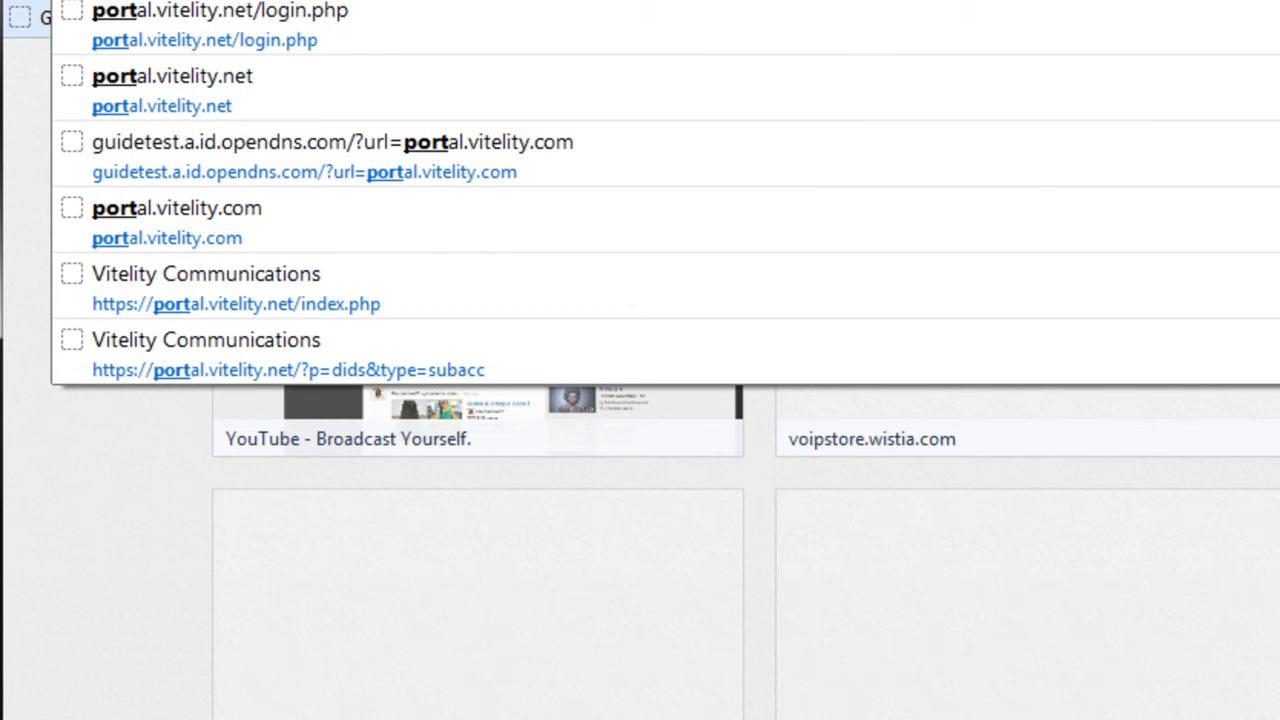
key(Down)
key(Return)
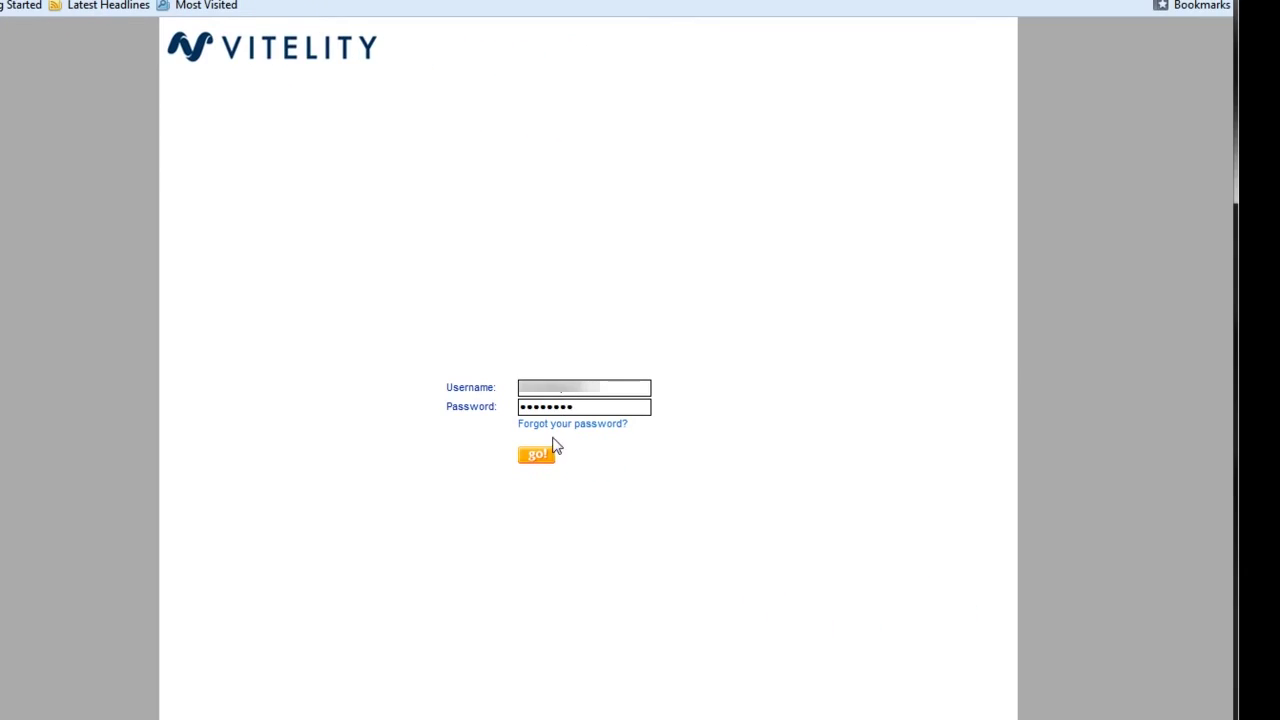
click(538, 455)
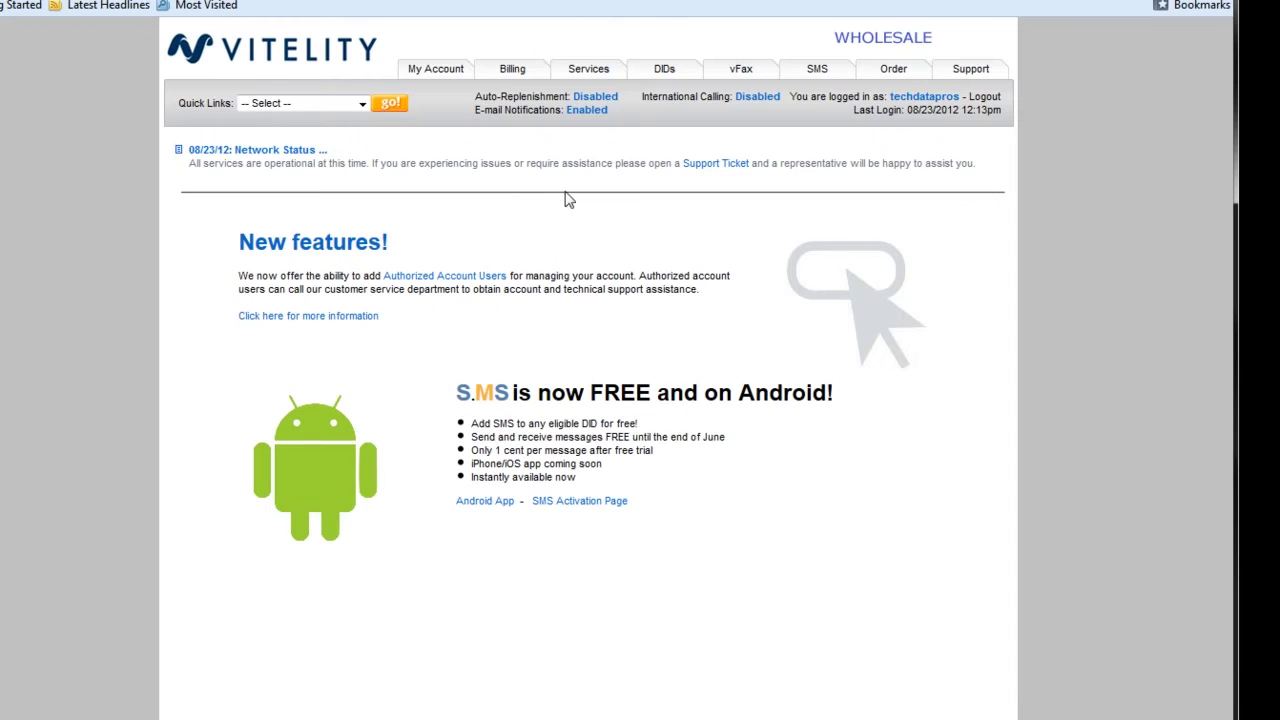
click(970, 72)
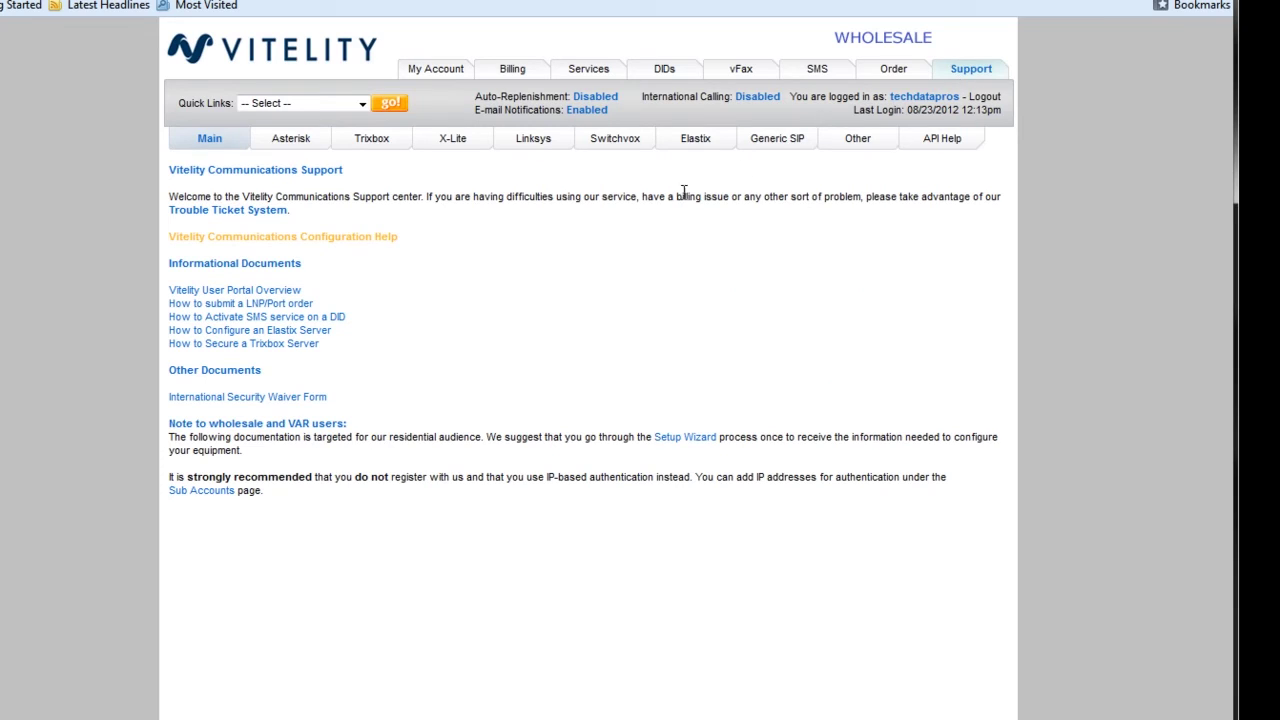
click(779, 143)
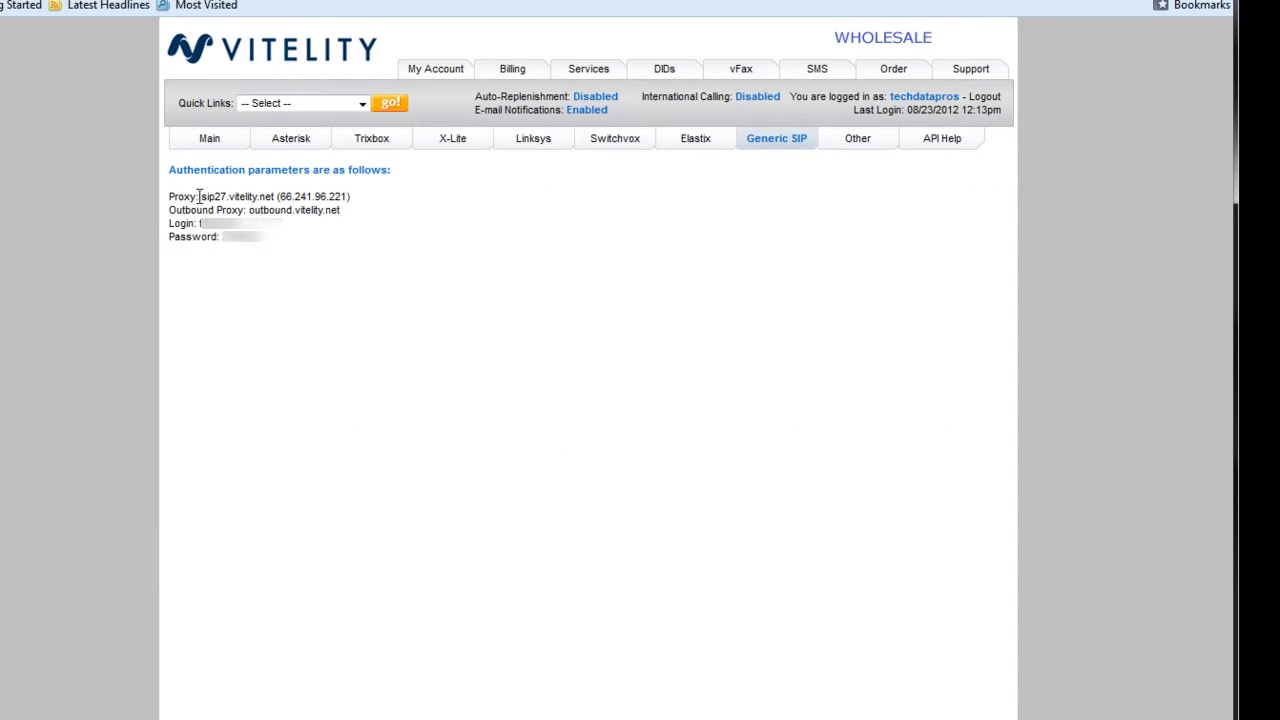
drag(201, 196, 277, 197)
key(ctrl+c)
Step: Replace the SIP server hostname with sip27.vitelity.net and advance to Account Details
key(alt+Tab)
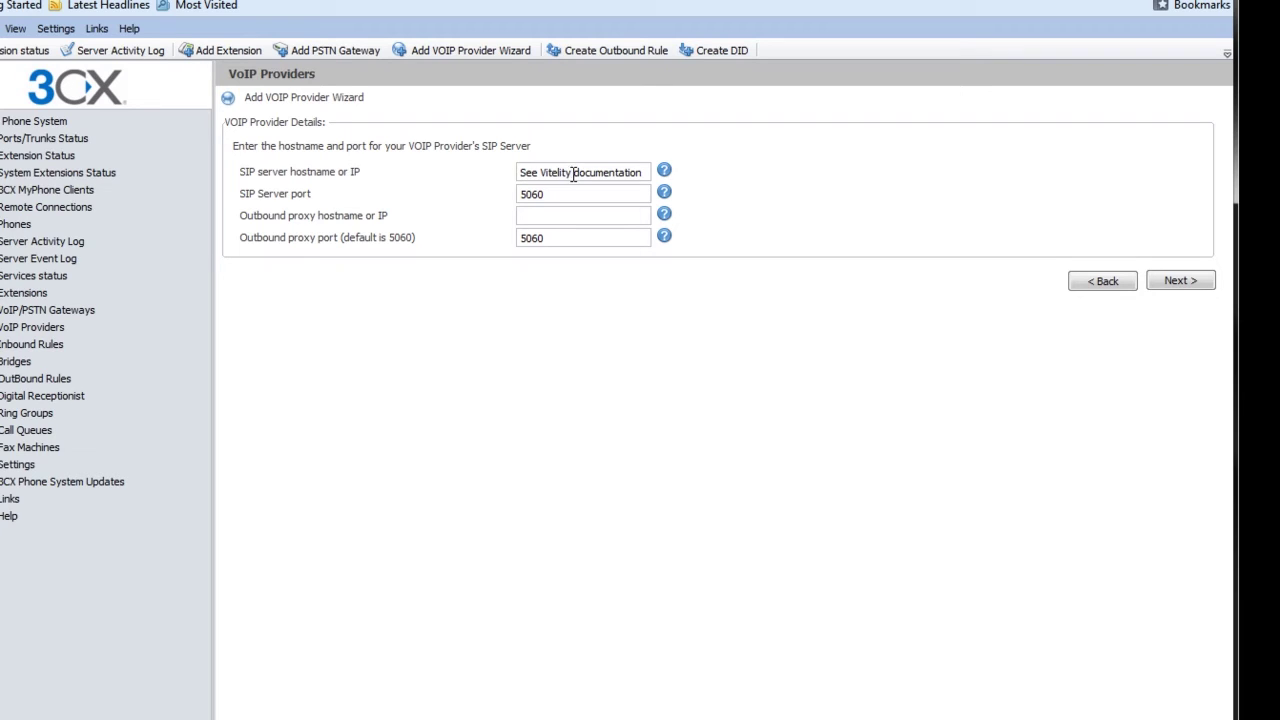
triple_click(574, 173)
key(ctrl+v)
click(518, 216)
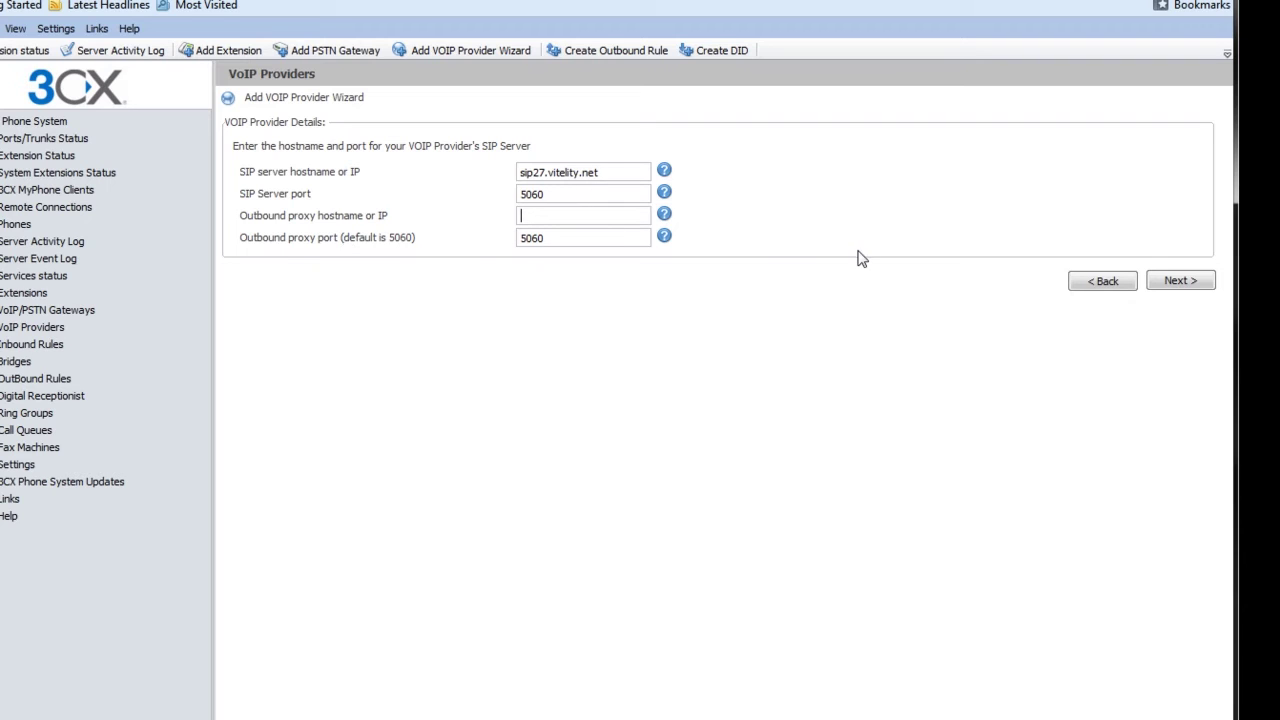
click(1180, 282)
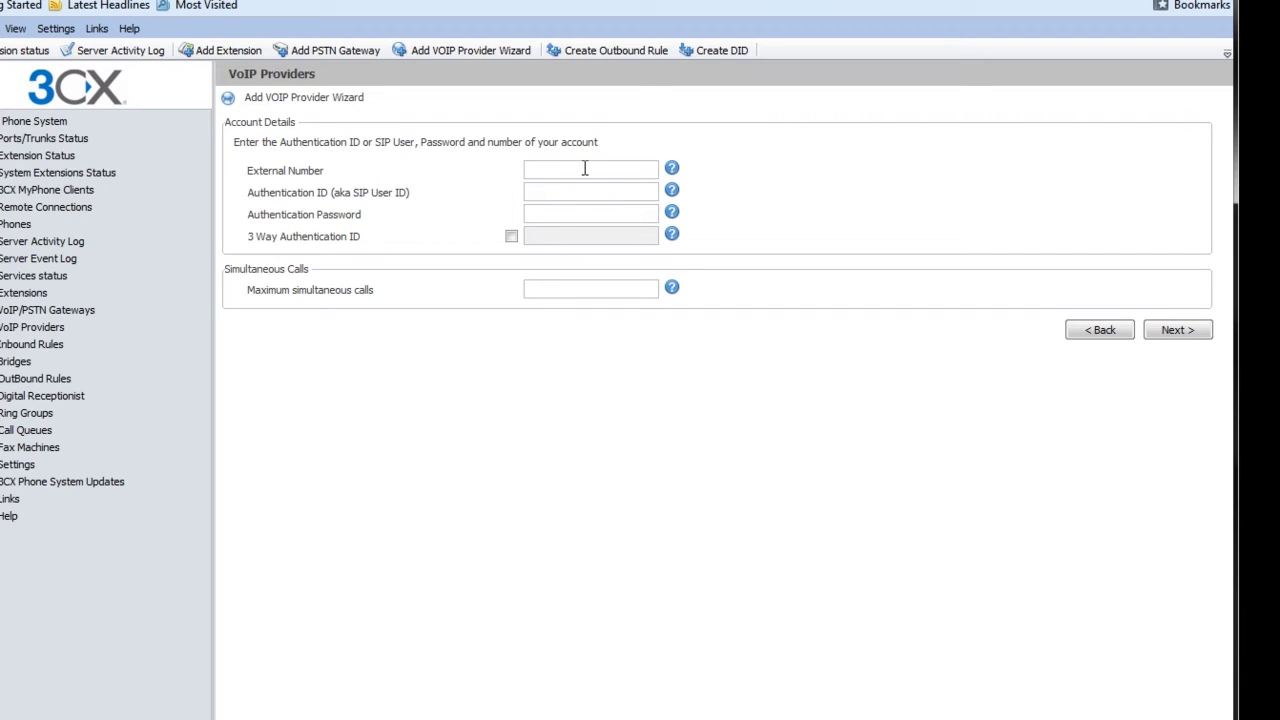
click(497, 5)
key(Tab)
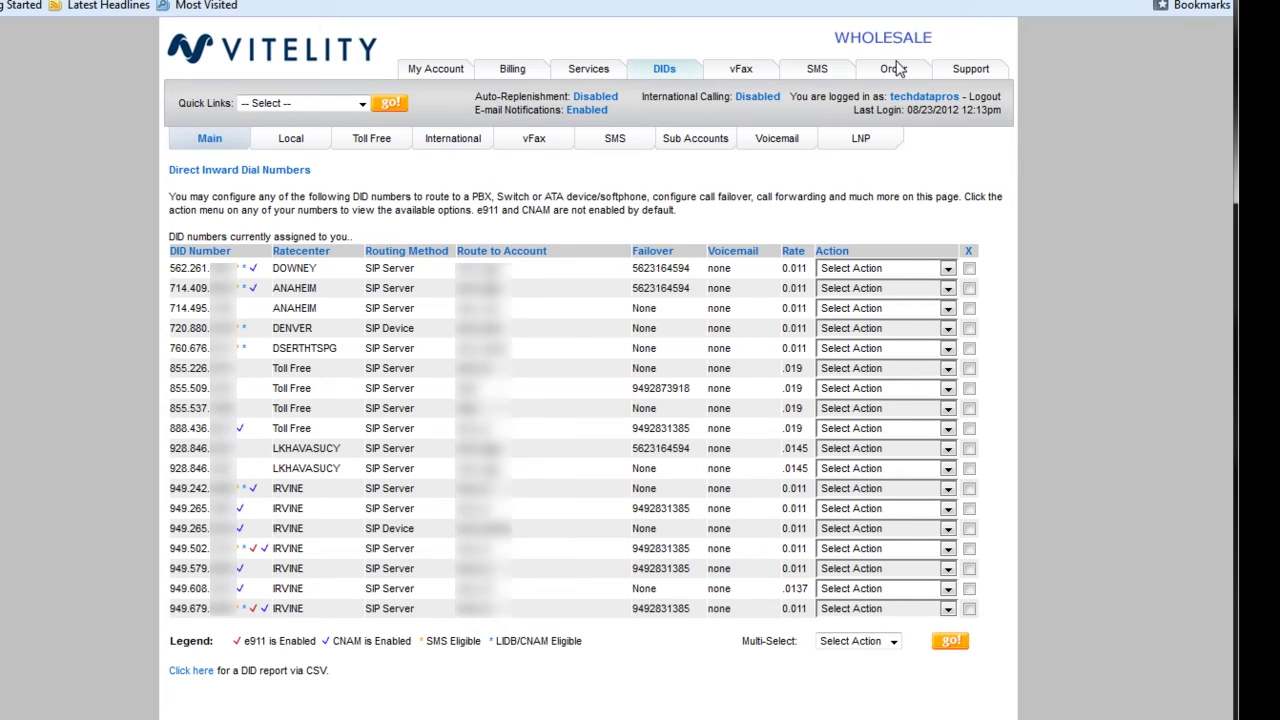
Step: In the Vitelity portal's Sub Accounts list, select and copy the tech_test login
click(971, 72)
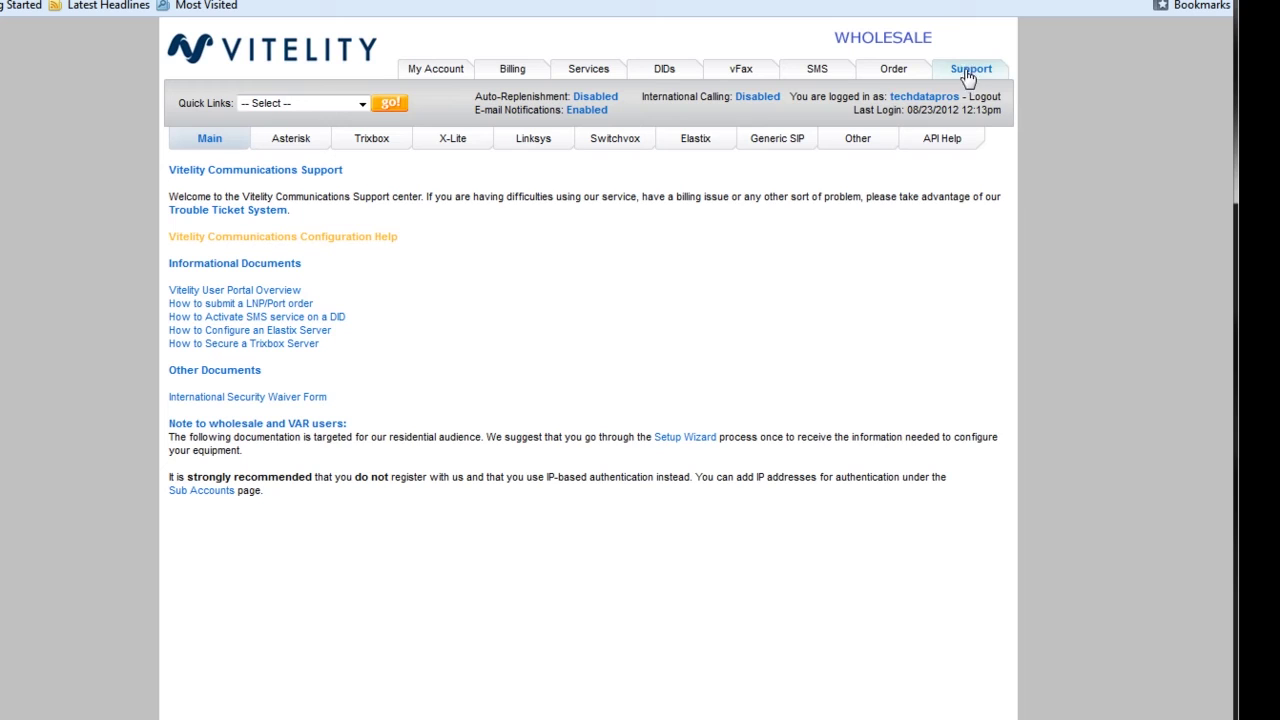
click(779, 146)
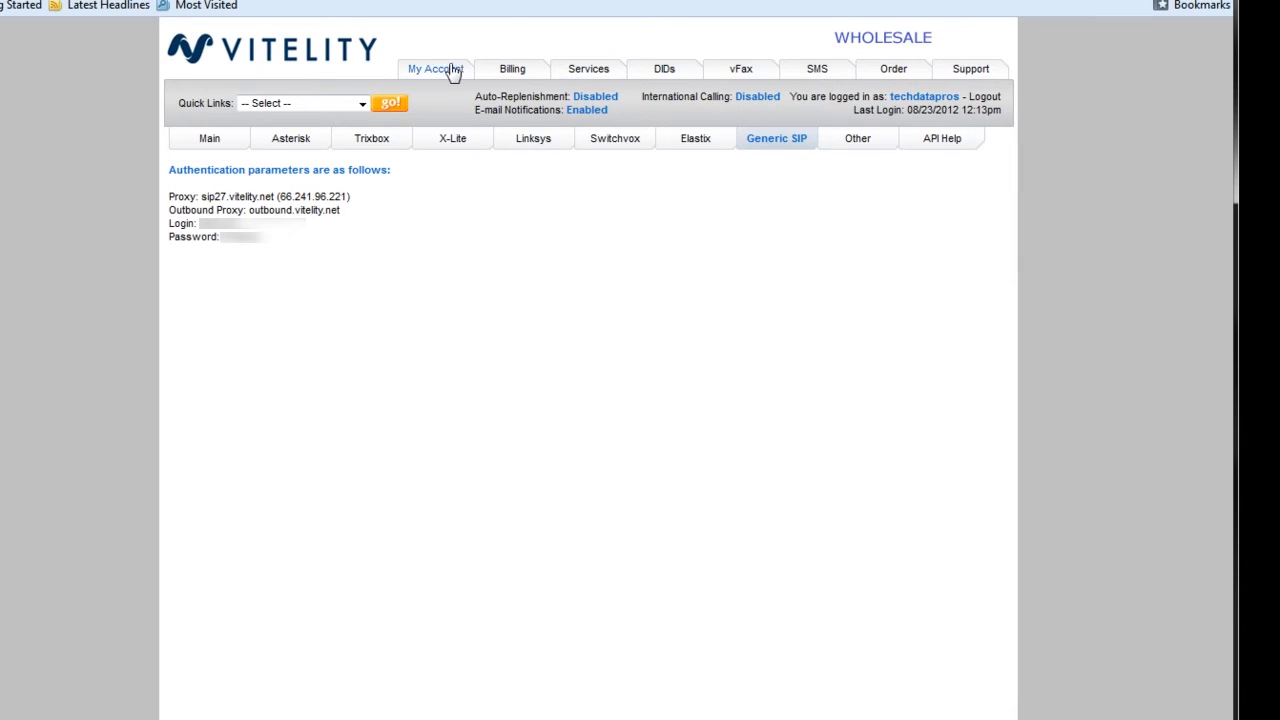
click(665, 70)
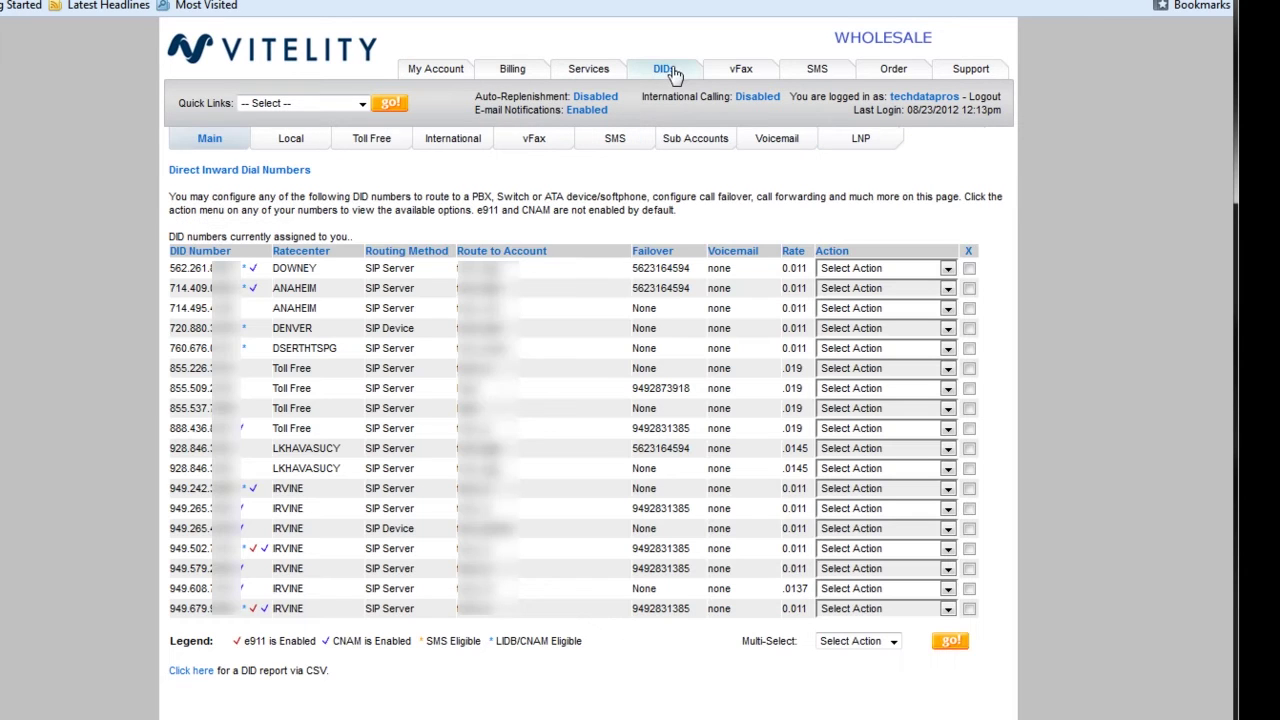
click(670, 142)
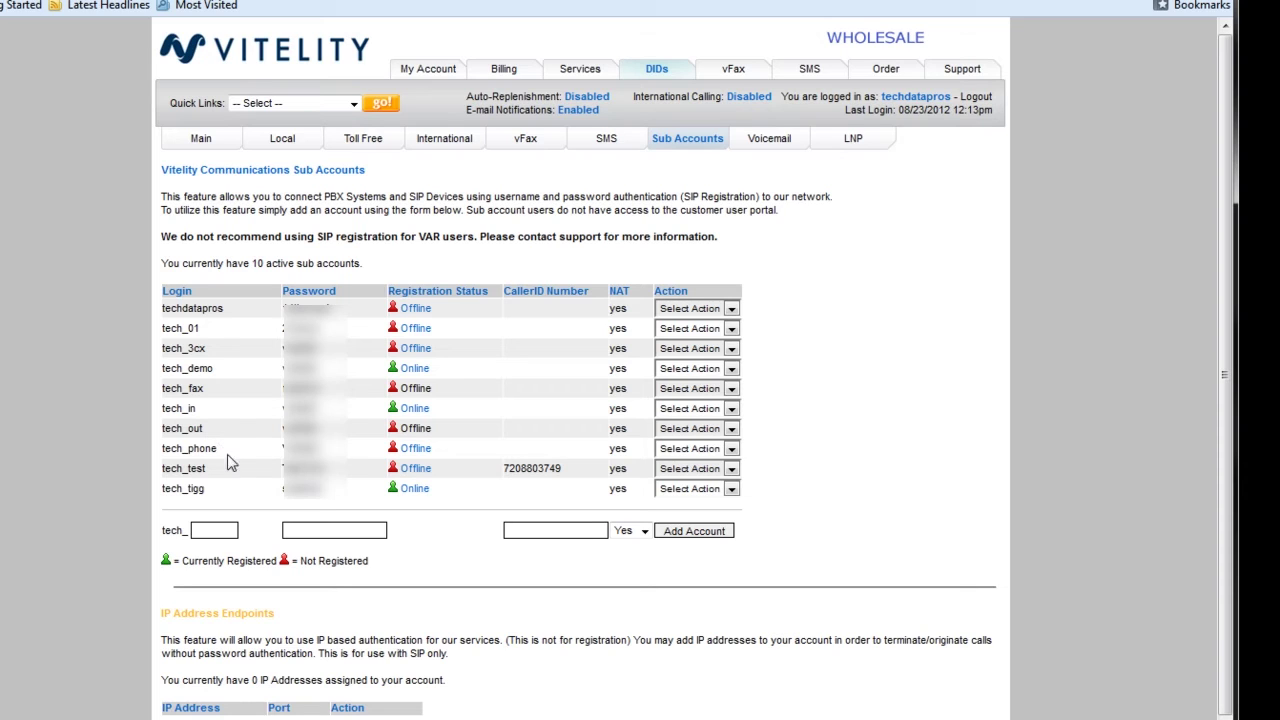
drag(161, 468, 200, 463)
key(ctrl+c)
mouse_move(422, 462)
key(alt+Tab)
Step: Fill in Authentication ID tech_test, the sub-account password, and 10 maximum simultaneous calls, then continue
key(ctrl+v)
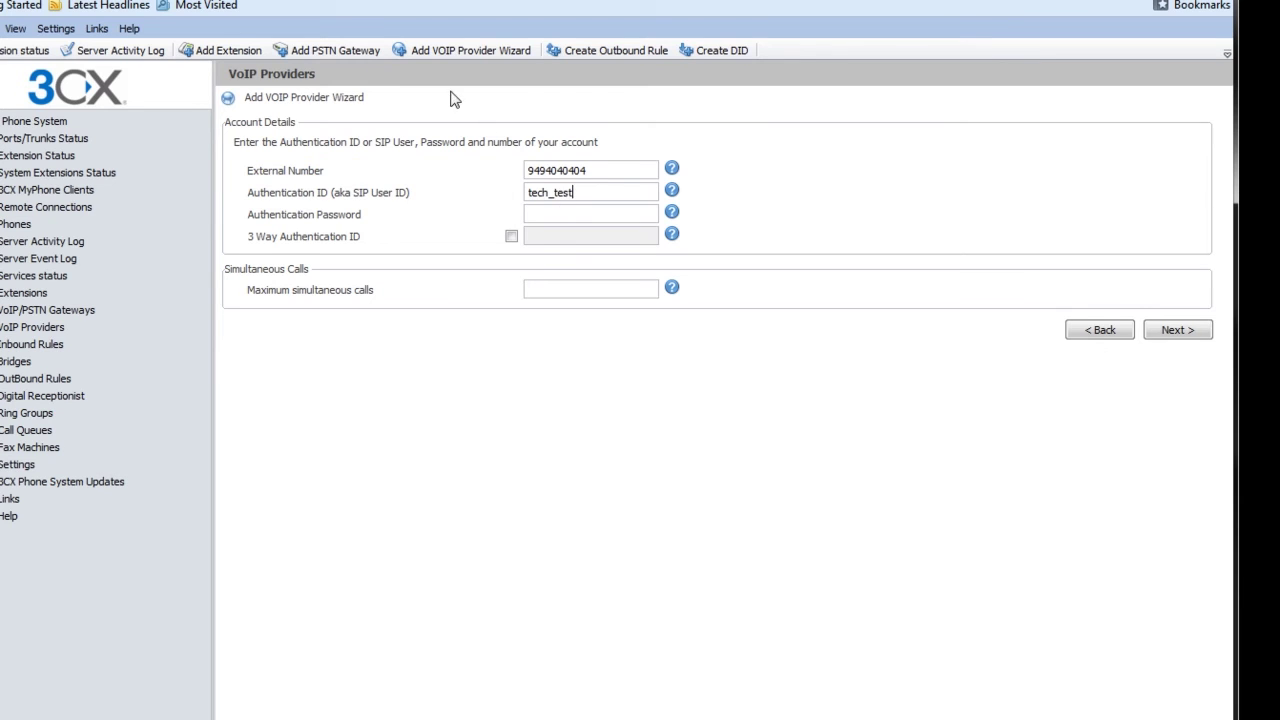
key(alt+Tab)
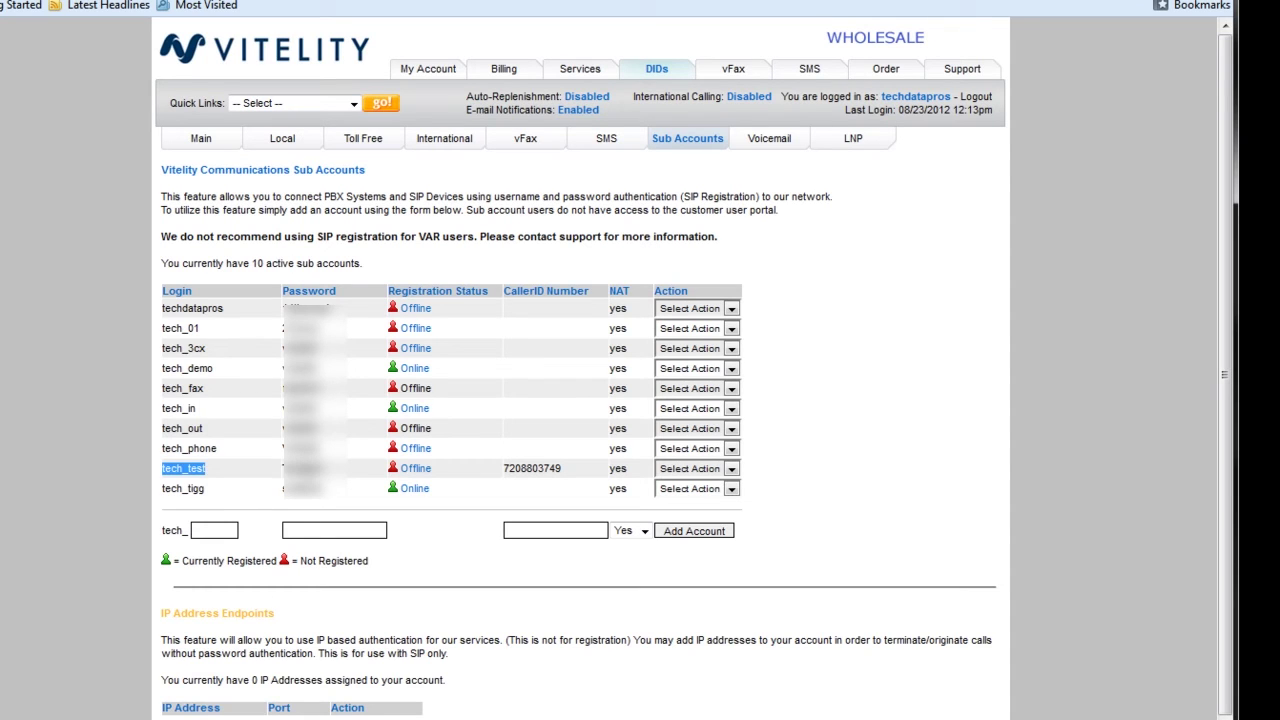
double_click(303, 468)
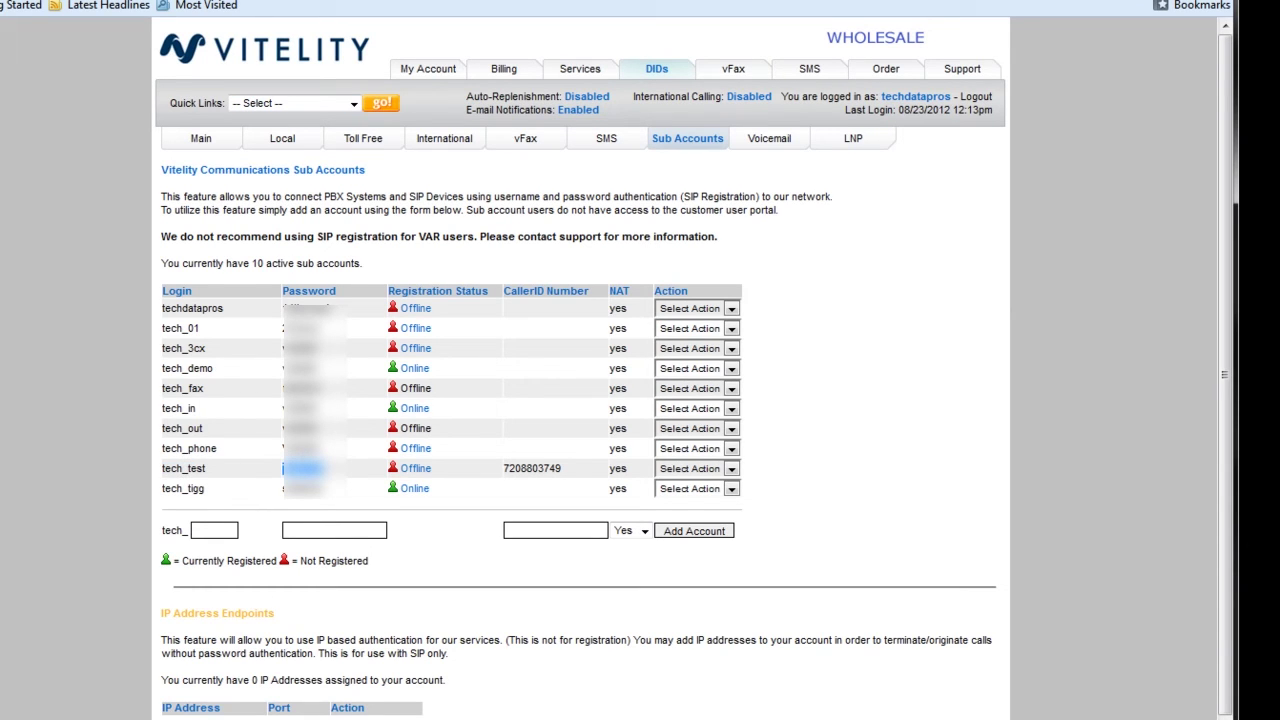
key(alt+Tab)
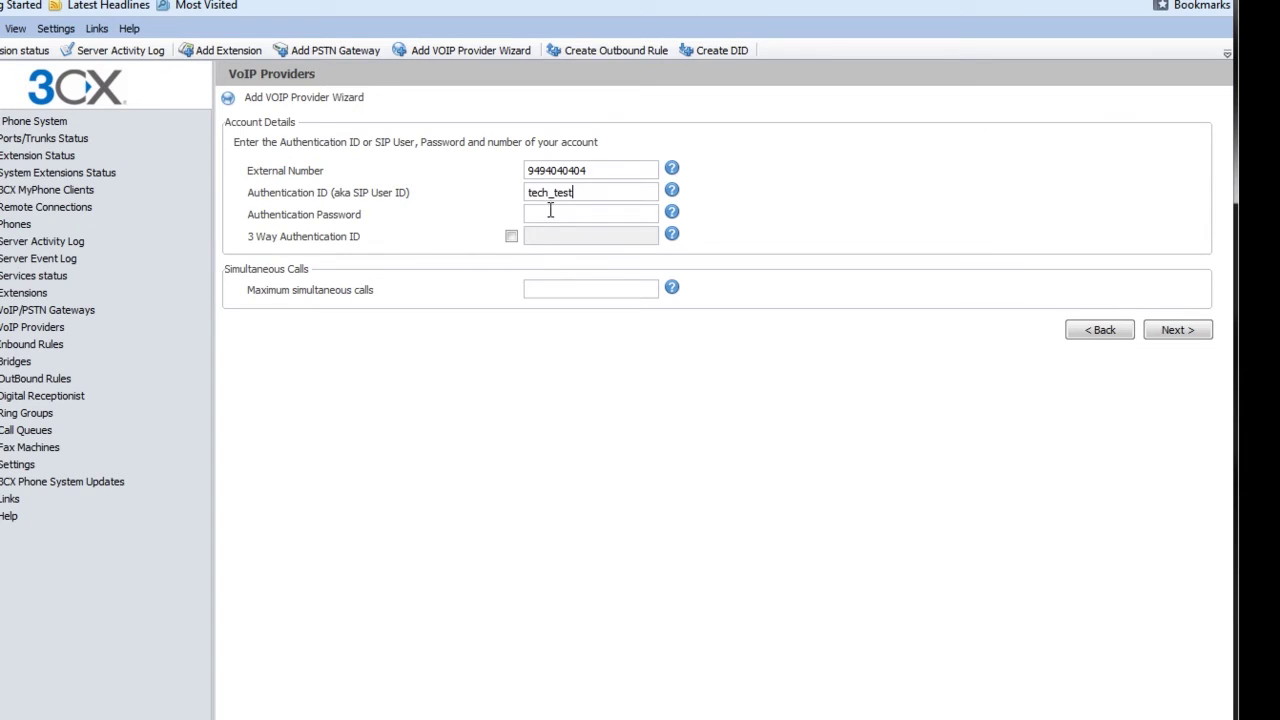
key(ctrl+v)
text(10)
click(1186, 343)
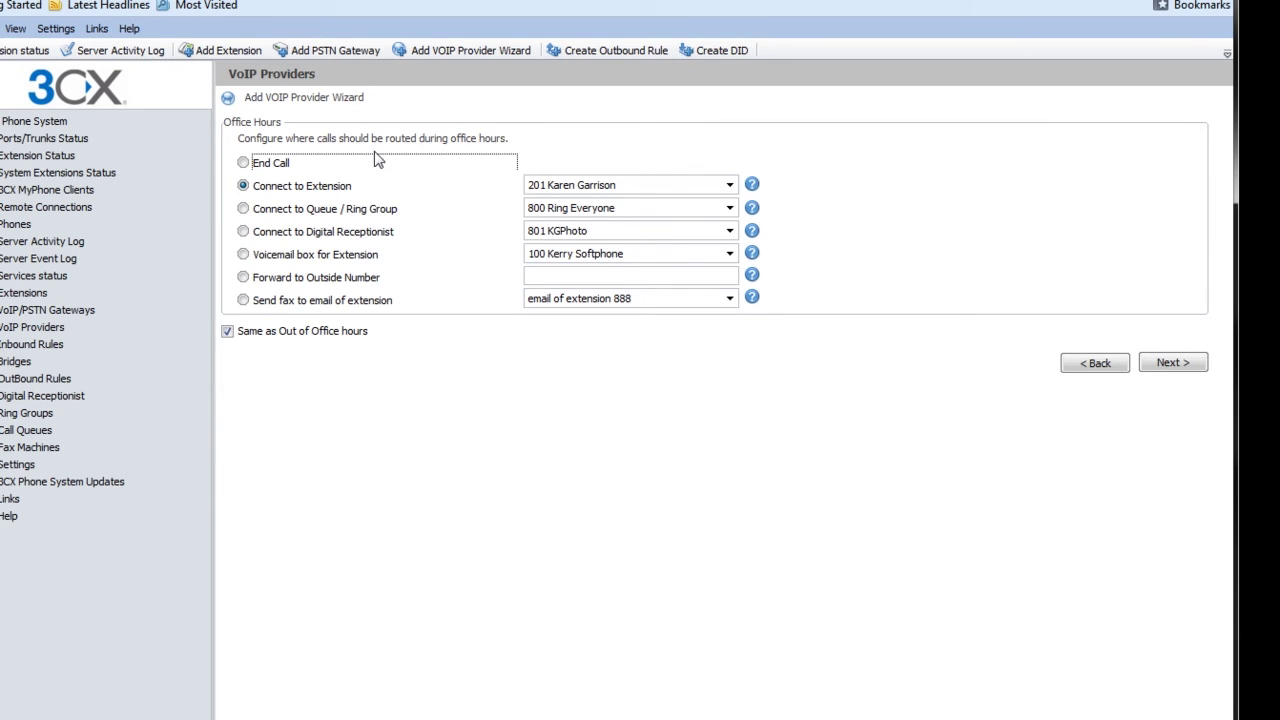
Step: Send office-hours calls to ring group 800 Ring Everyone and proceed
click(542, 190)
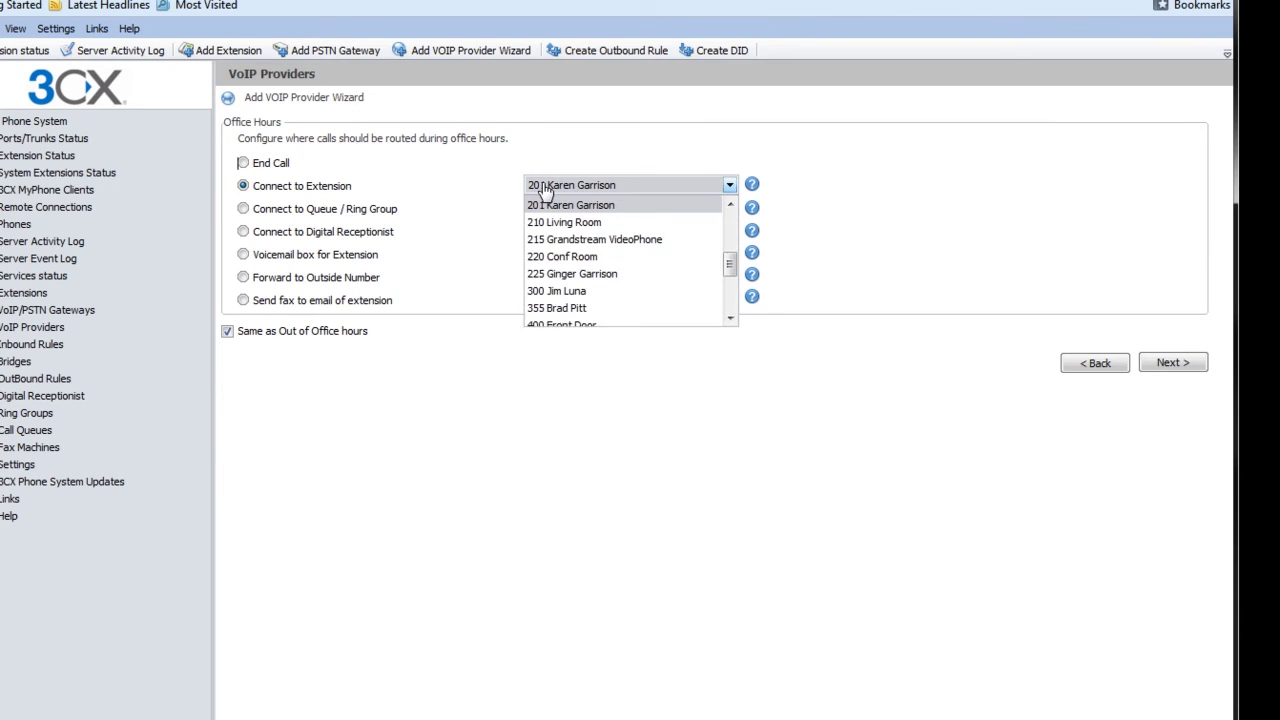
click(545, 190)
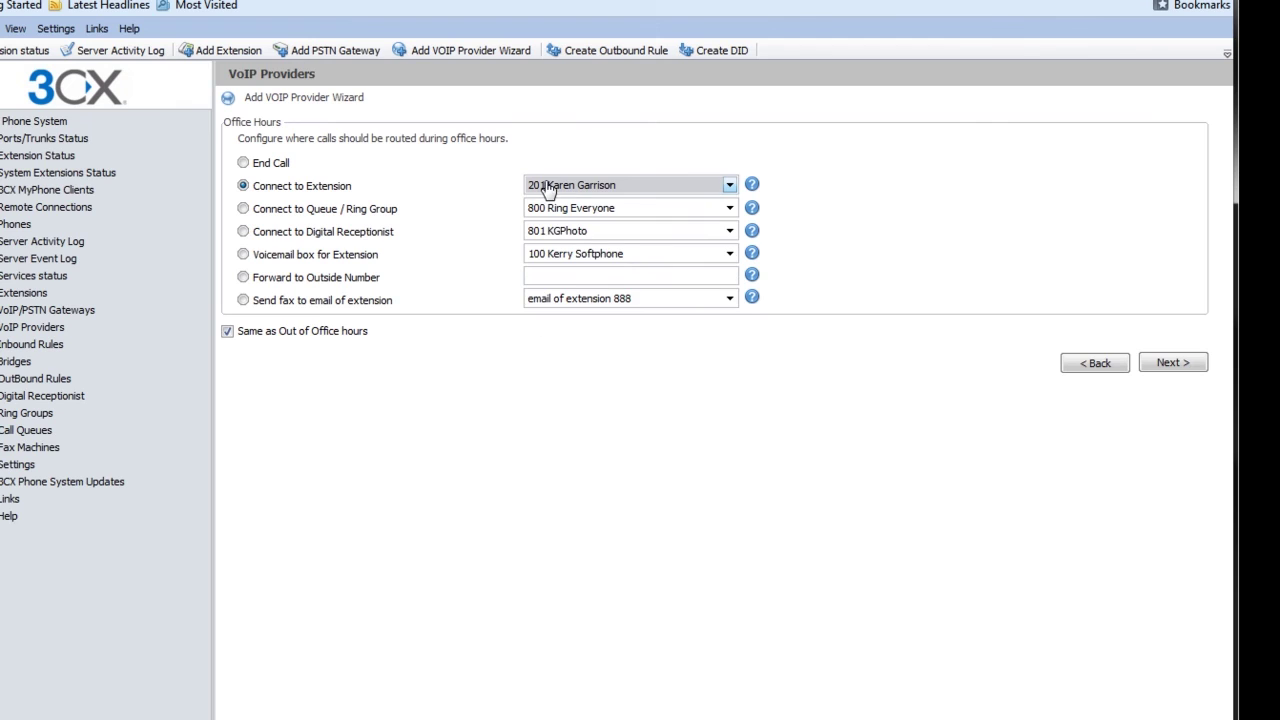
click(356, 210)
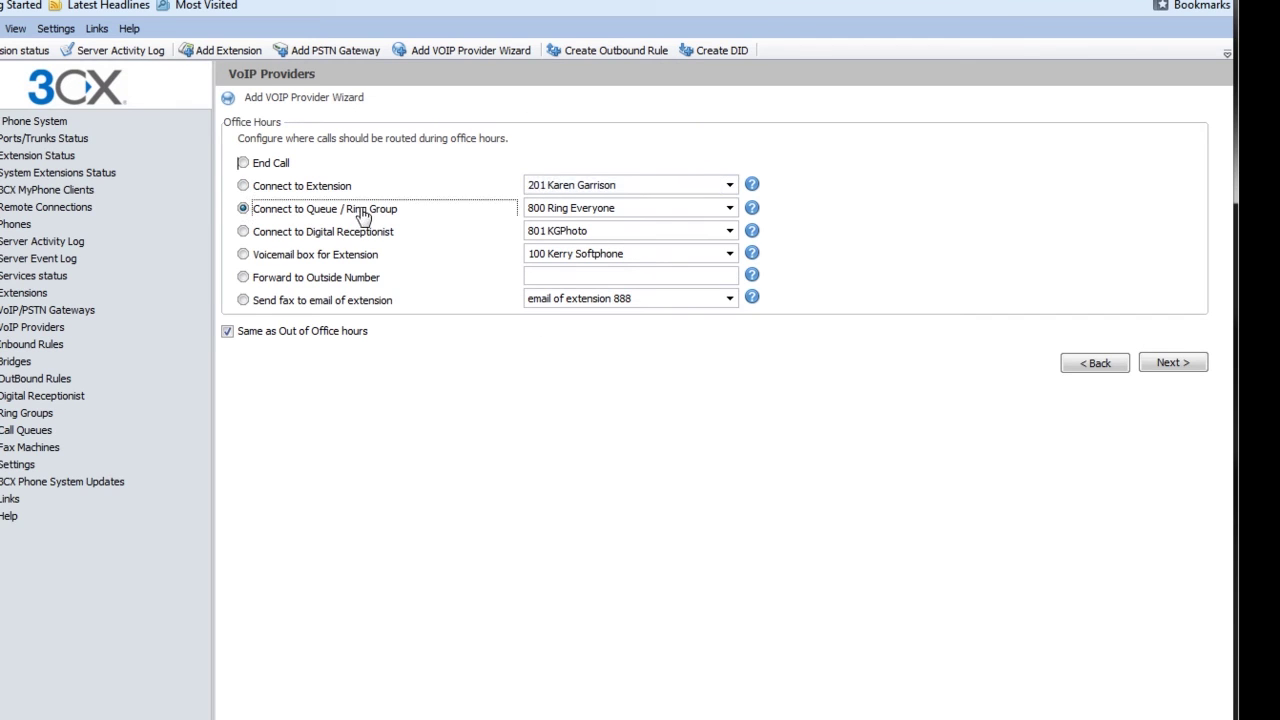
click(1188, 370)
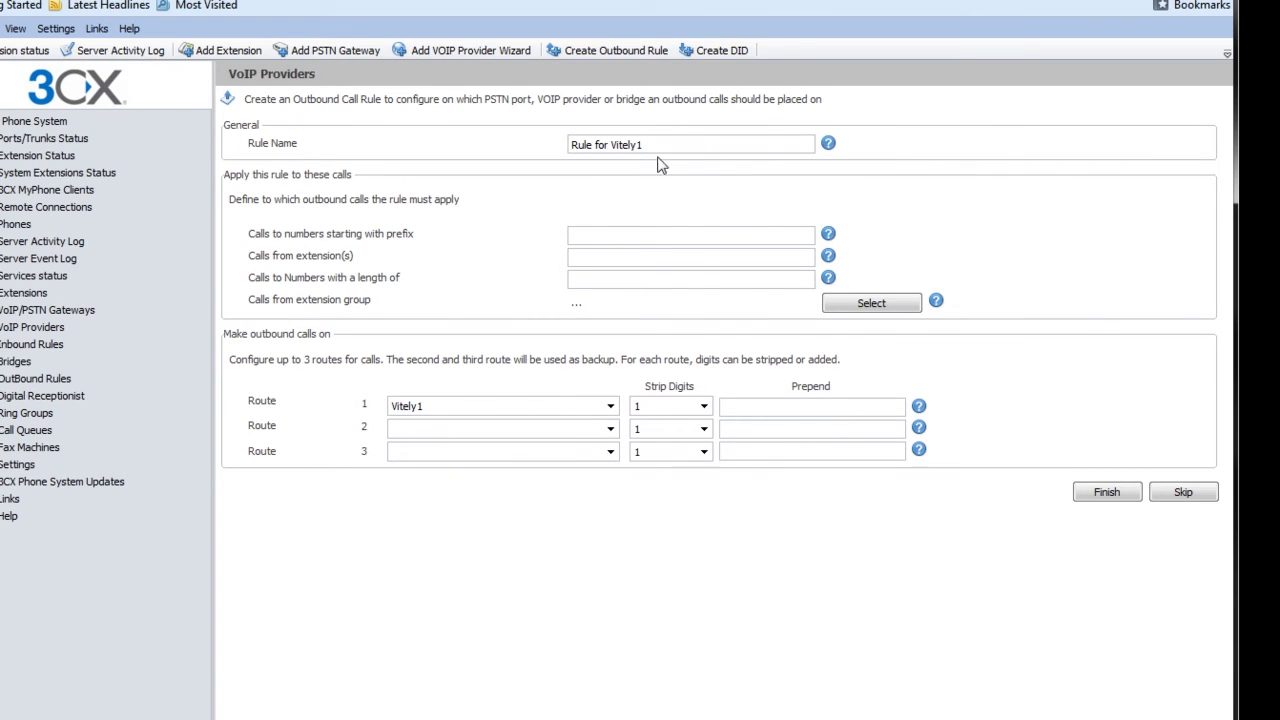
Step: Set the rule for 7-digit numbers with route 1 stripping 0 digits and prepending 949, then finish
click(595, 279)
text(7,10)
key(BackSpace)
key(BackSpace)
key(BackSpace)
key(BackSpace)
click(704, 406)
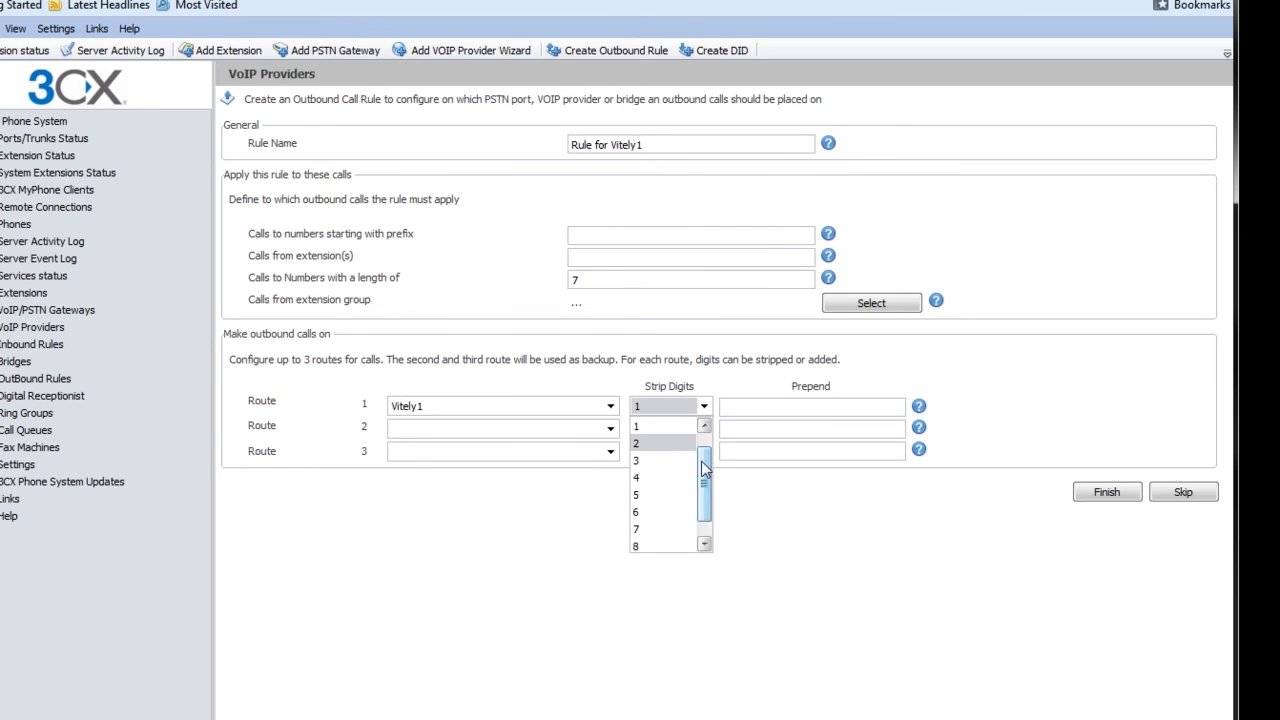
drag(704, 468, 704, 445)
click(680, 426)
click(704, 428)
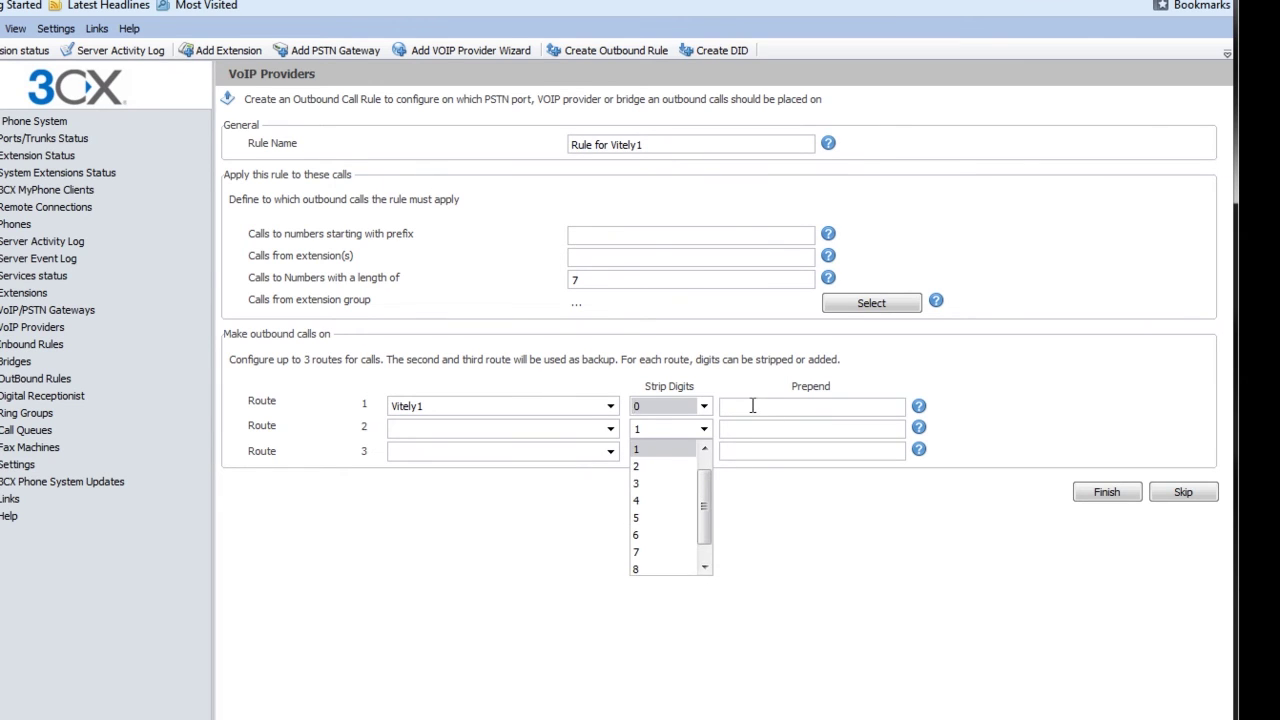
click(753, 404)
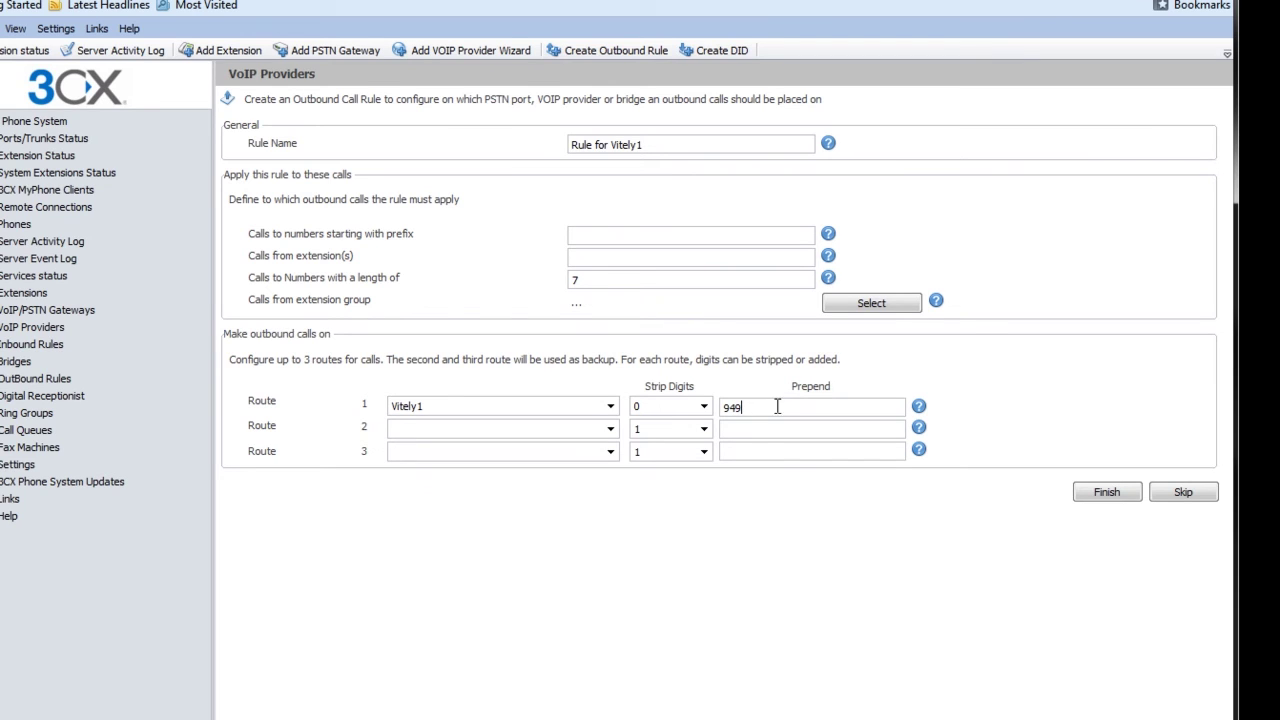
click(1107, 493)
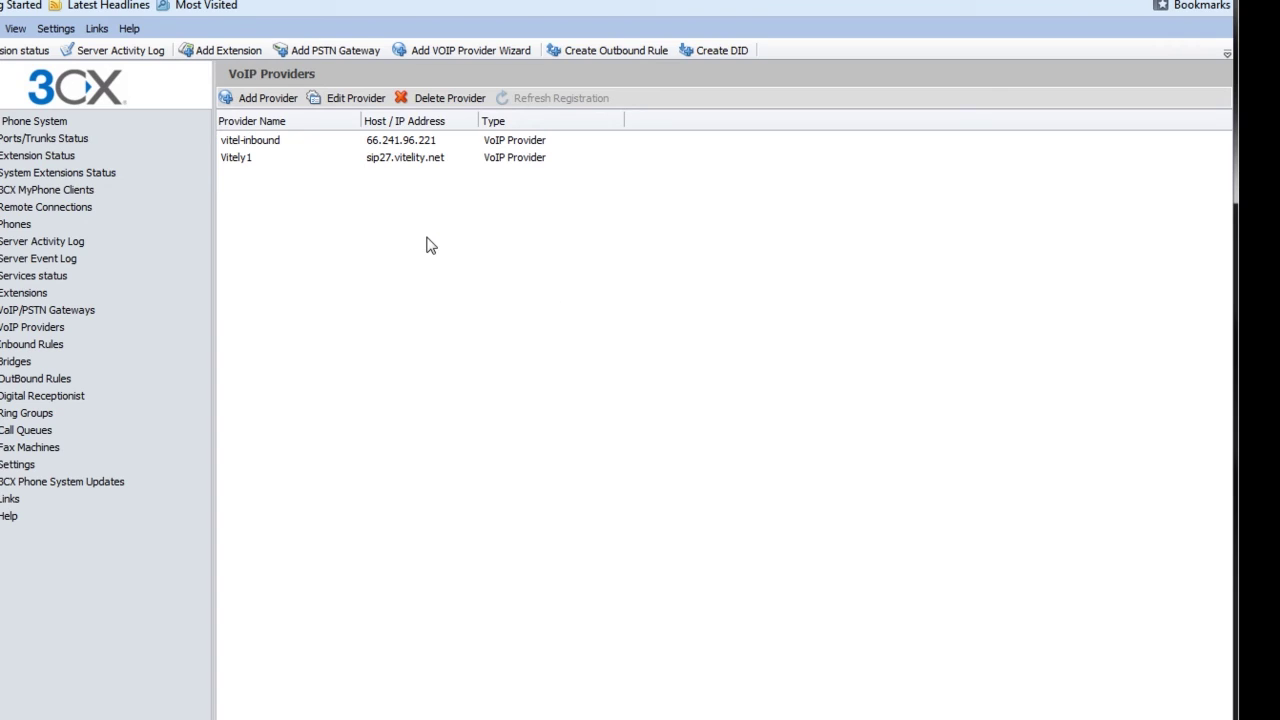
Step: In Vitely1's Source ID settings, match SIP field Contact : Host Part against a Custom Field
click(290, 164)
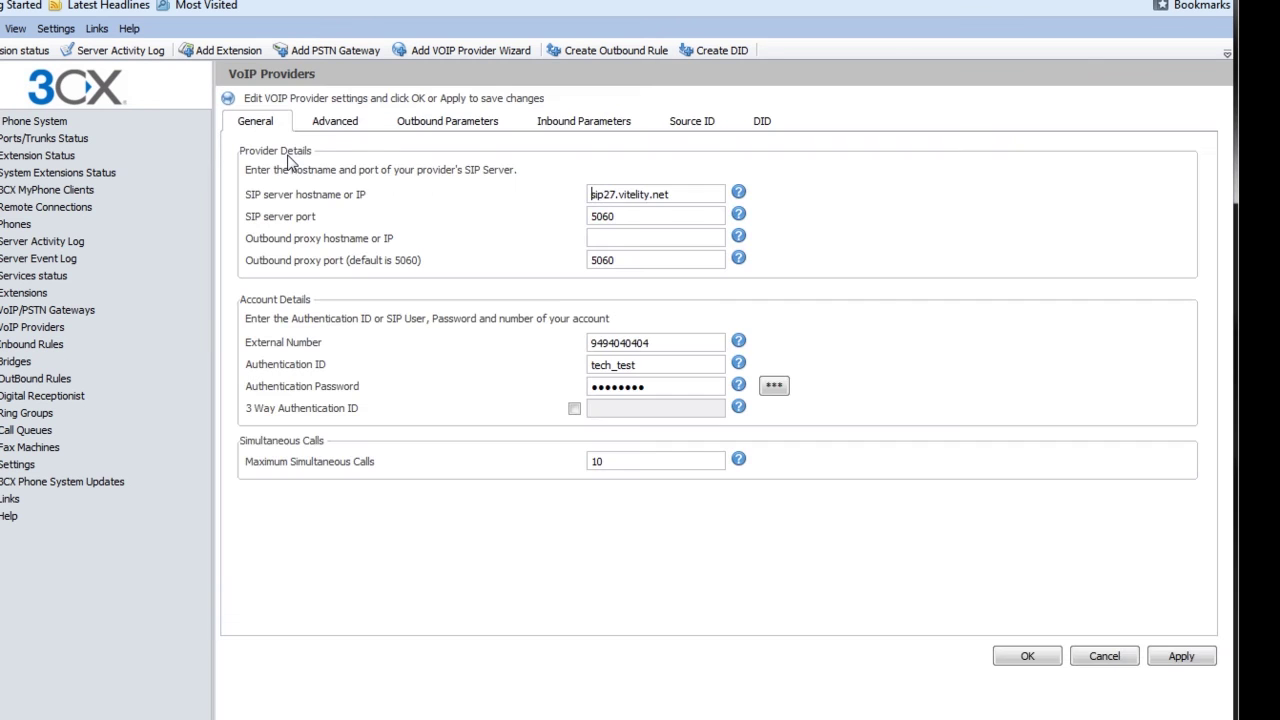
click(680, 122)
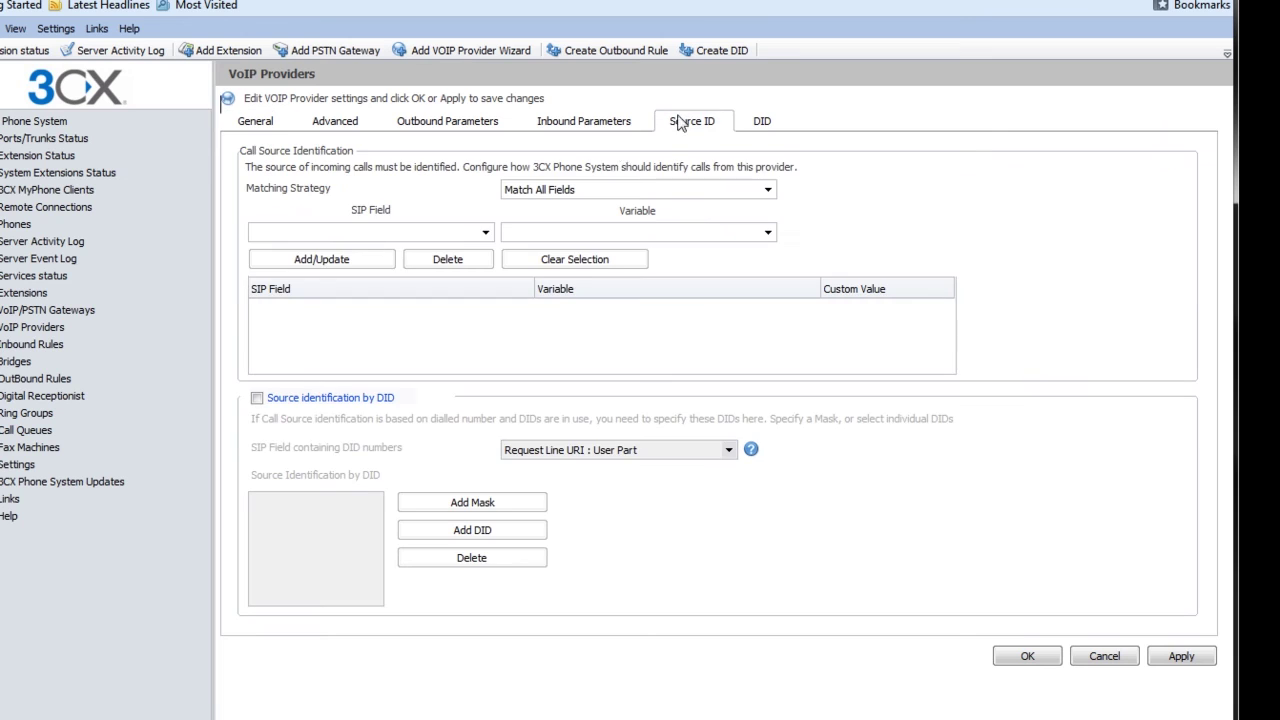
click(482, 234)
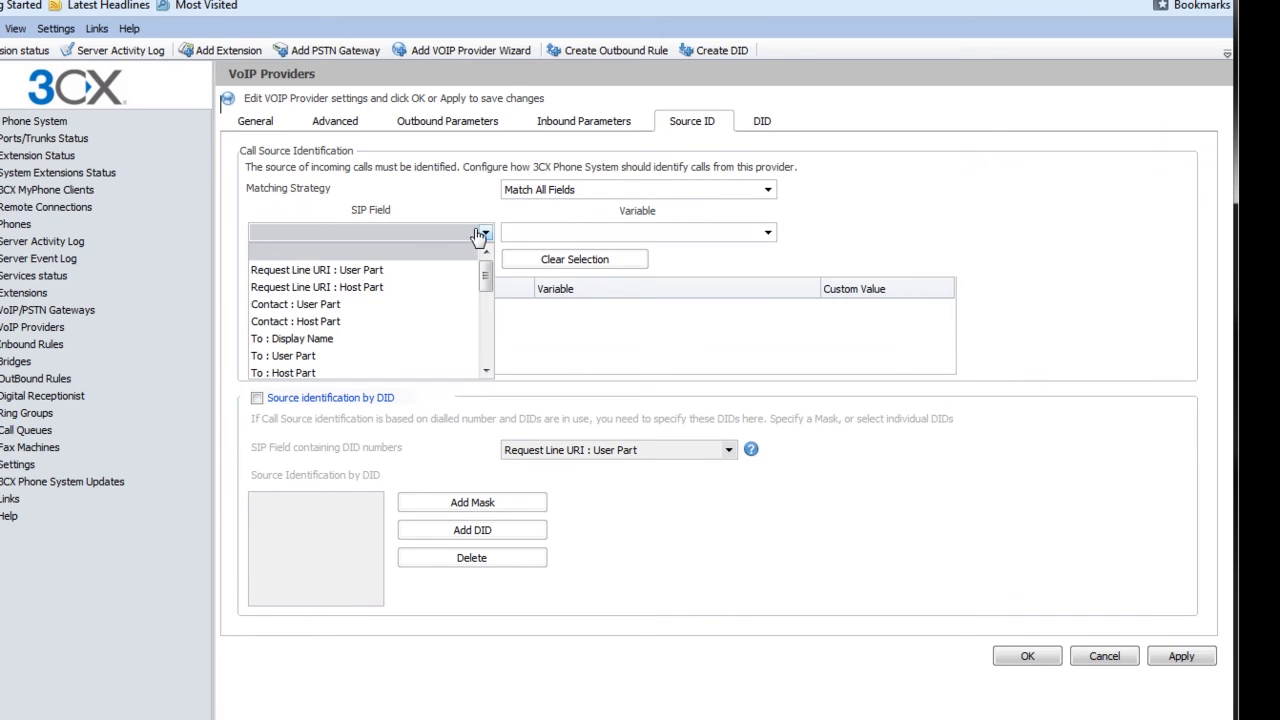
click(373, 322)
click(603, 235)
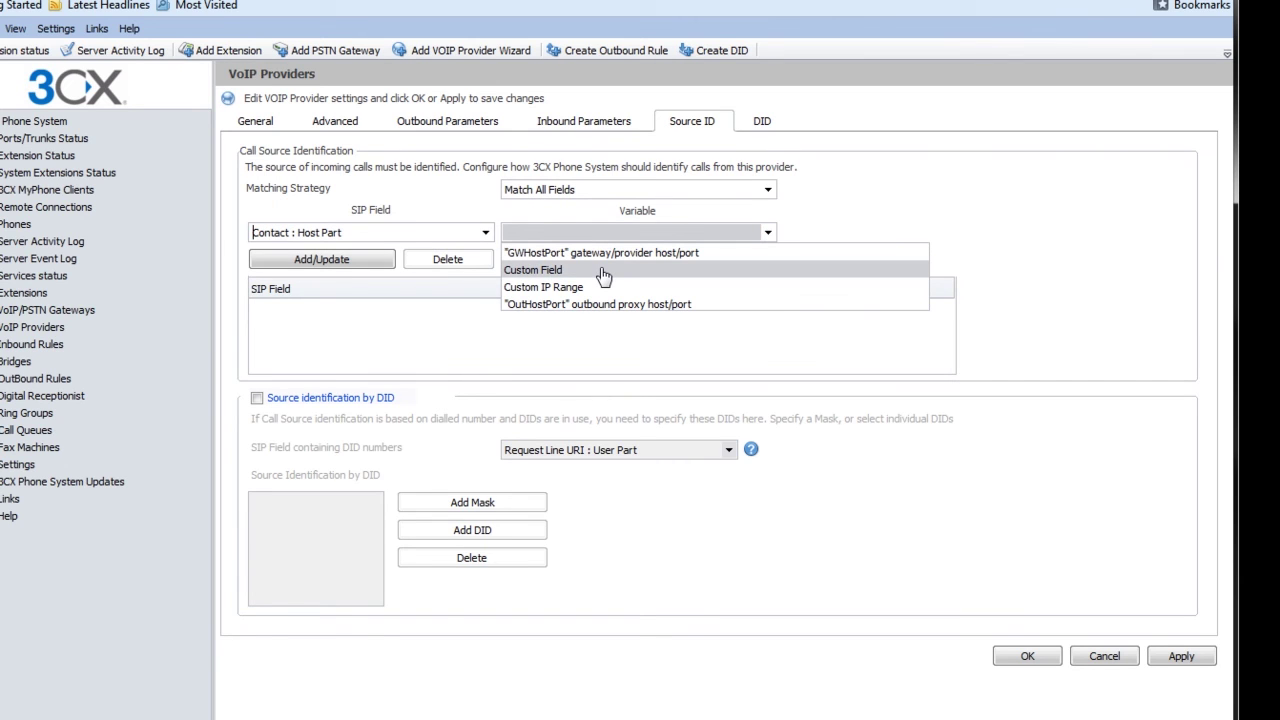
click(604, 271)
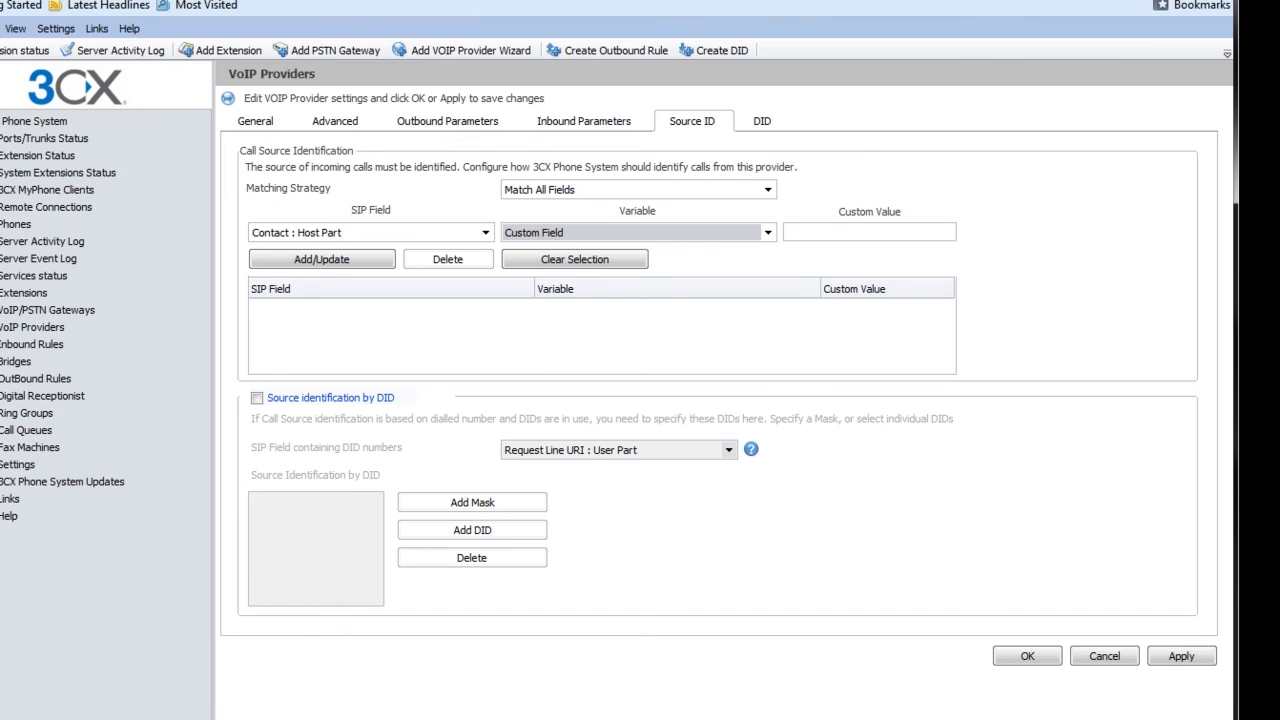
key(ctrl+Tab)
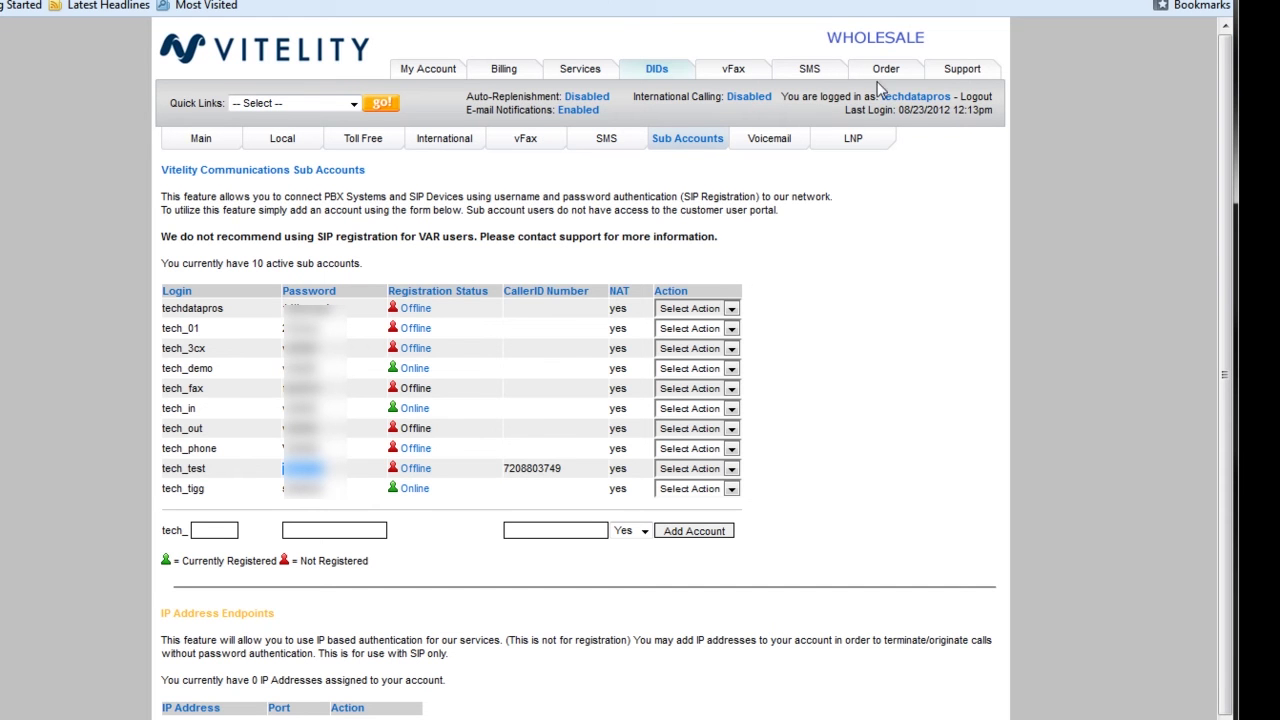
Step: Copy the proxy IP 66.241.96.221 from the Vitelity portal's Generic SIP support page
click(962, 70)
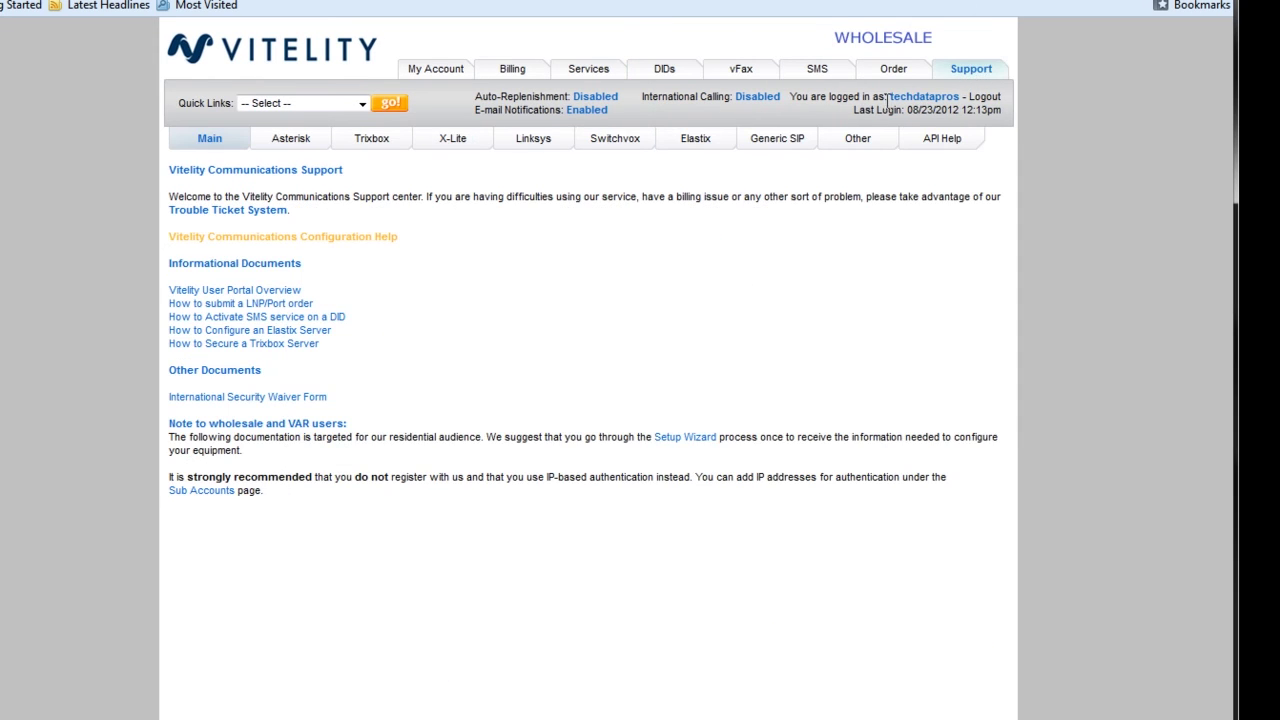
click(750, 148)
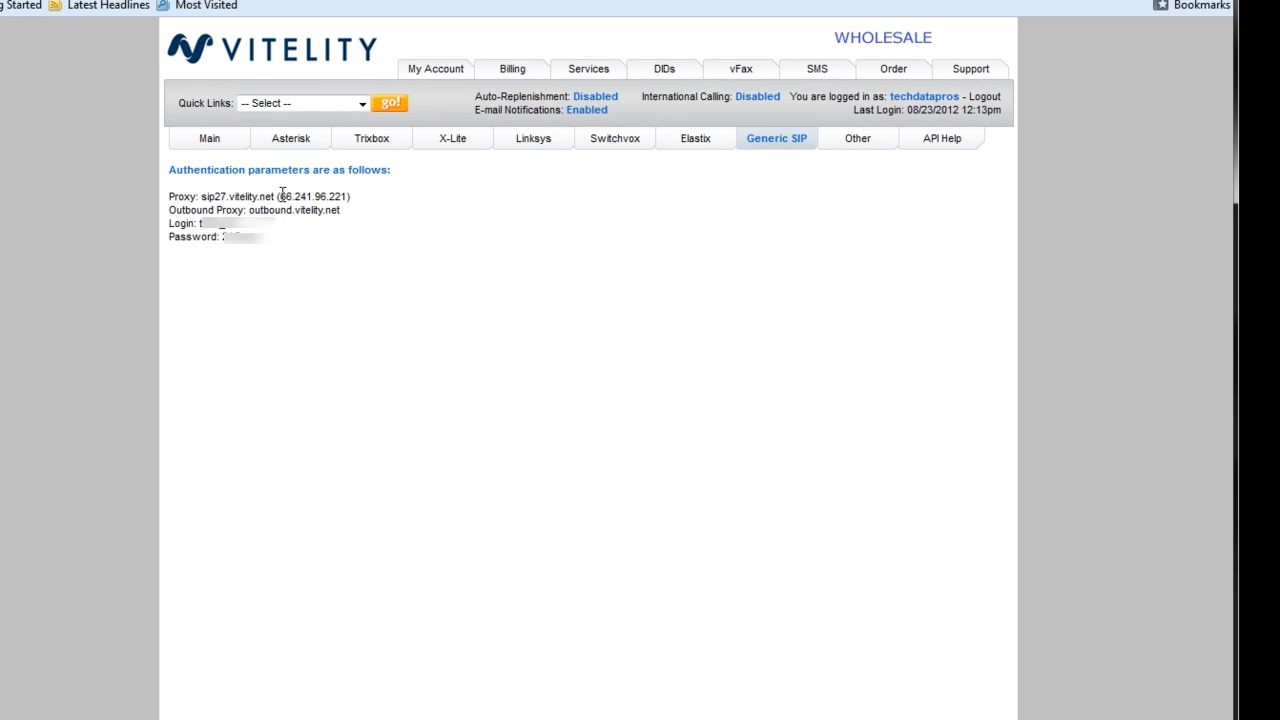
drag(279, 196, 365, 195)
key(ctrl+c)
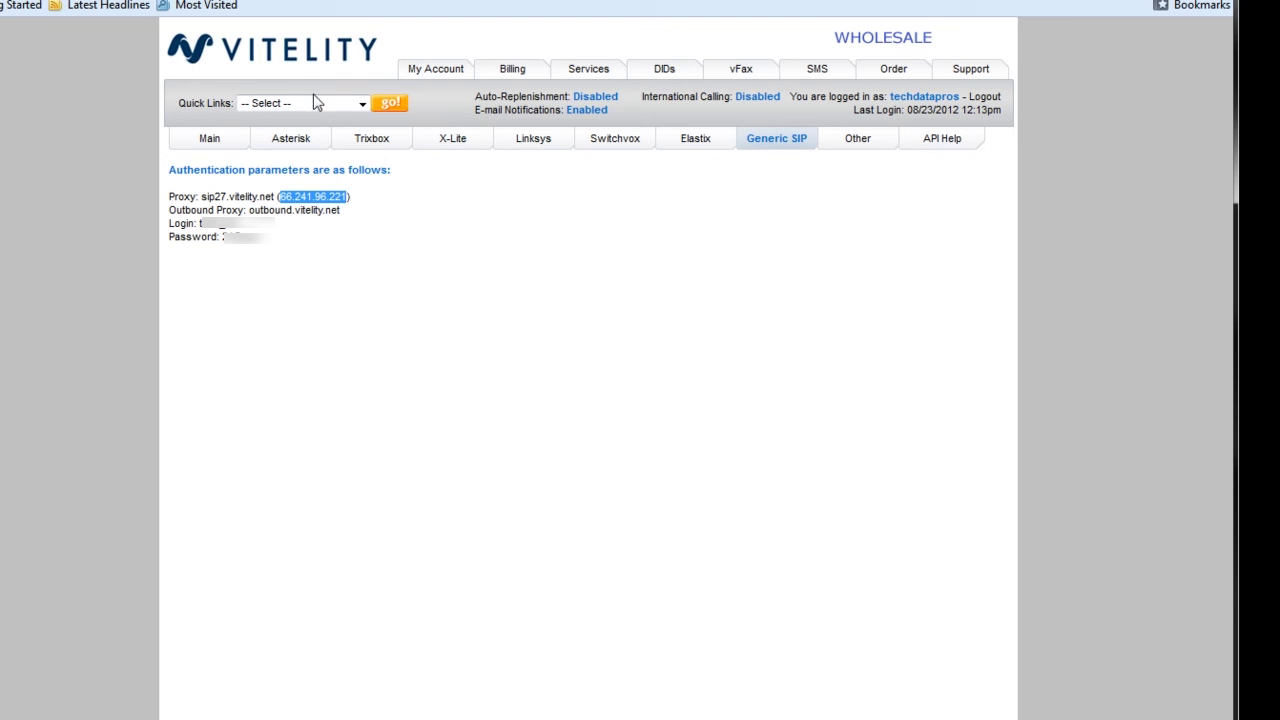
key(alt+Tab)
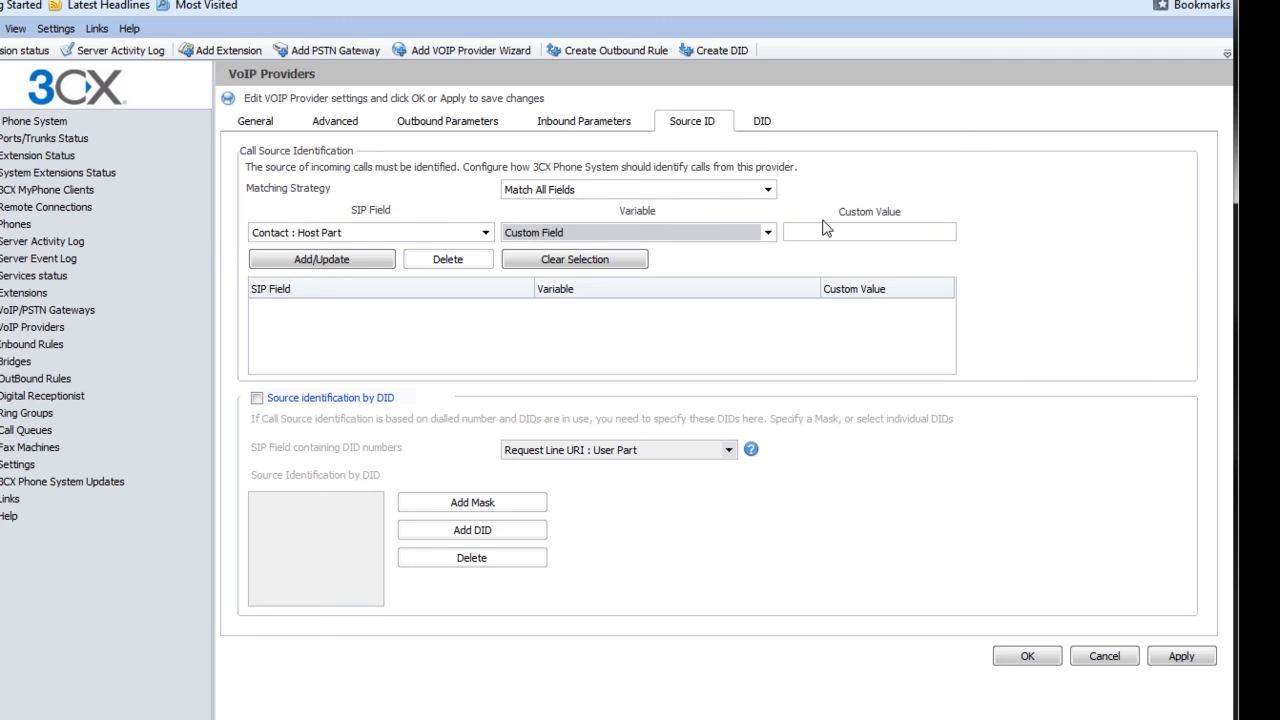
Step: Paste 66.241.96.221 as Vitely1's Contact : Host Part custom value, add the entry, and save
click(830, 232)
key(ctrl+v)
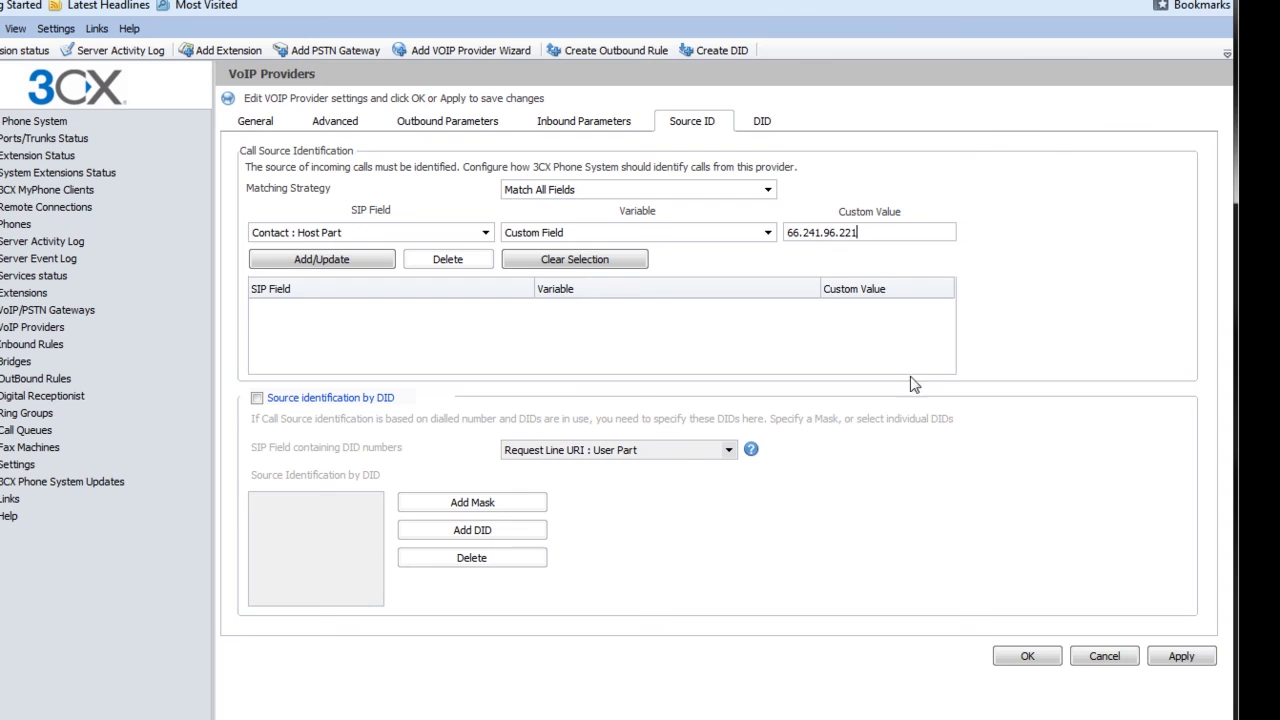
click(312, 262)
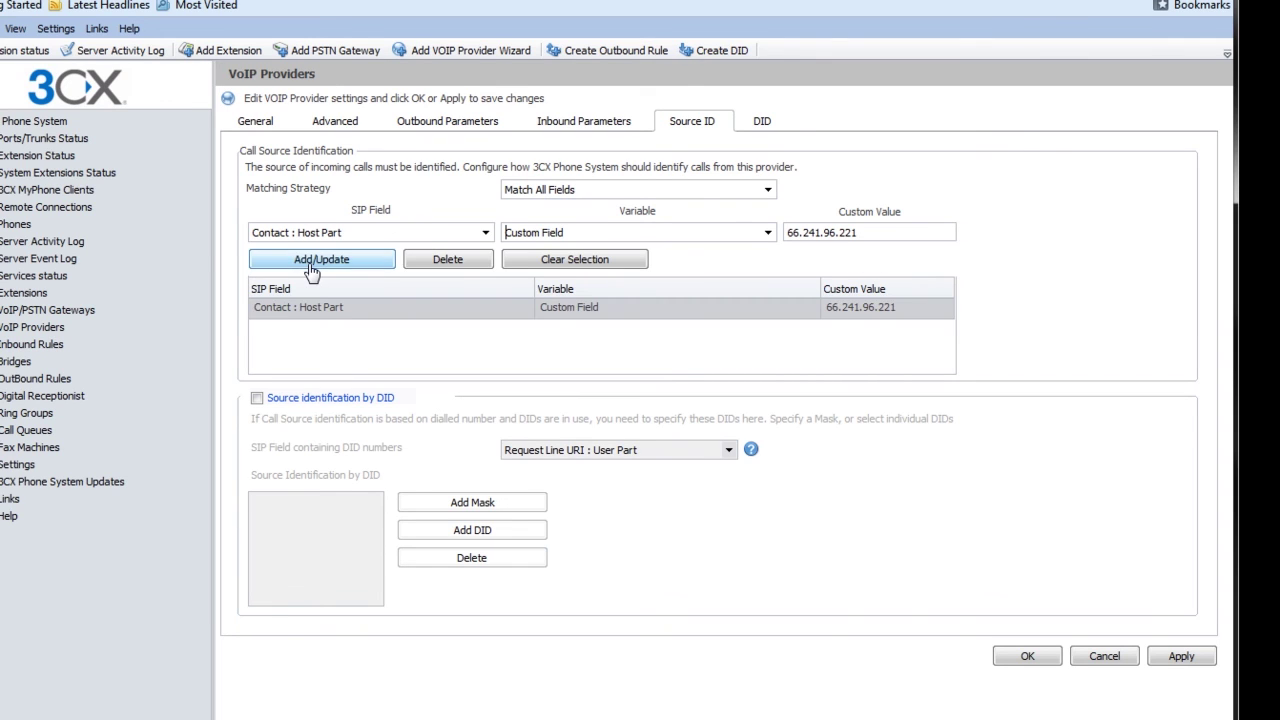
click(1027, 656)
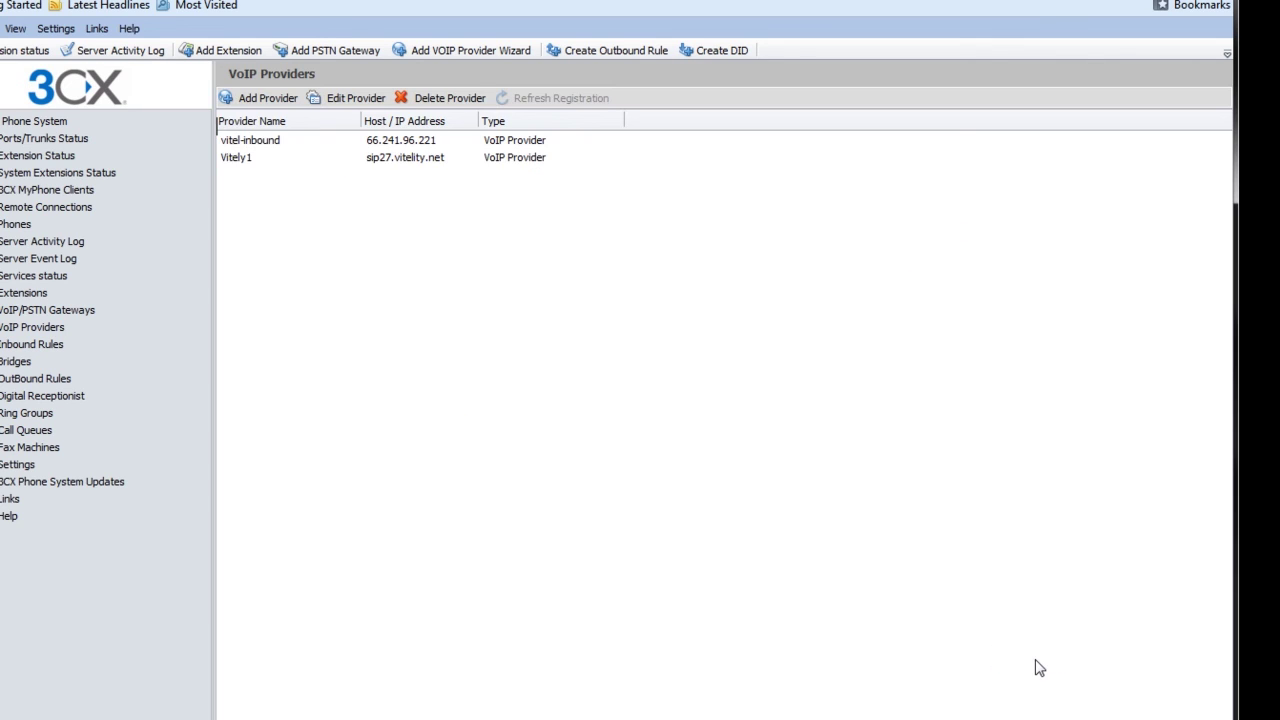
Step: Add the account's phone number to Vitely1's DID list and save the provider
double_click(285, 163)
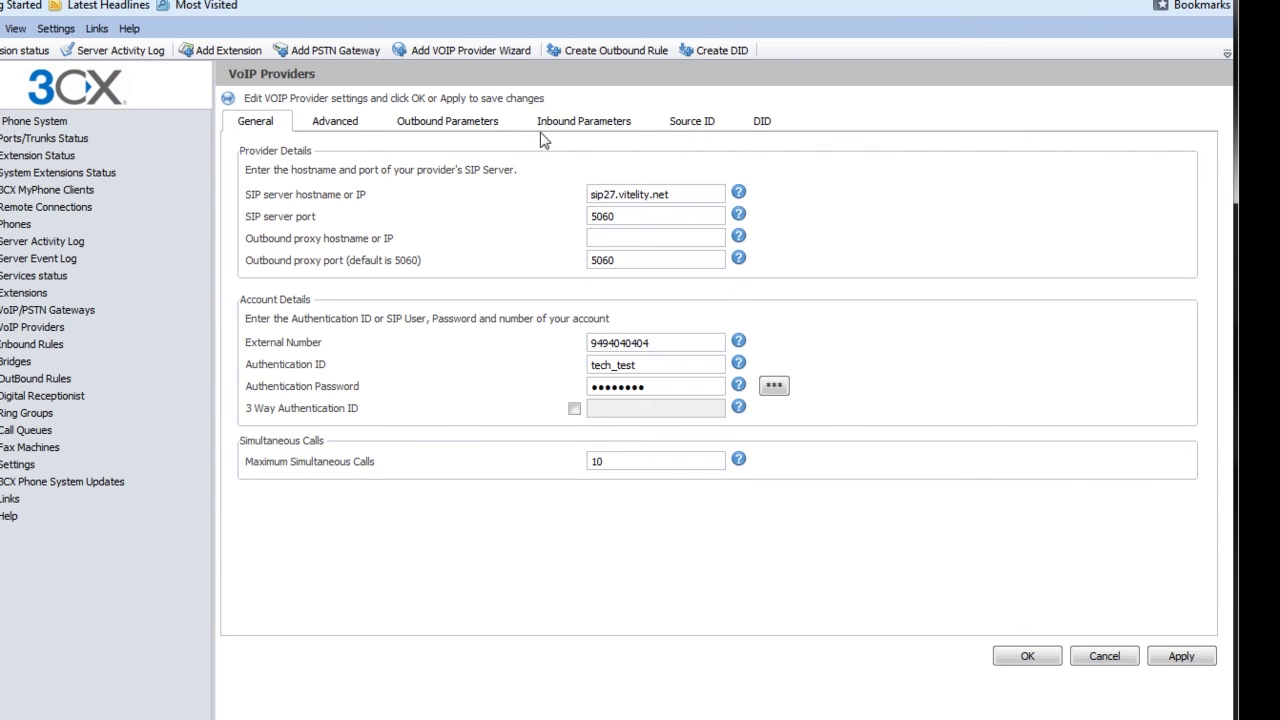
click(763, 123)
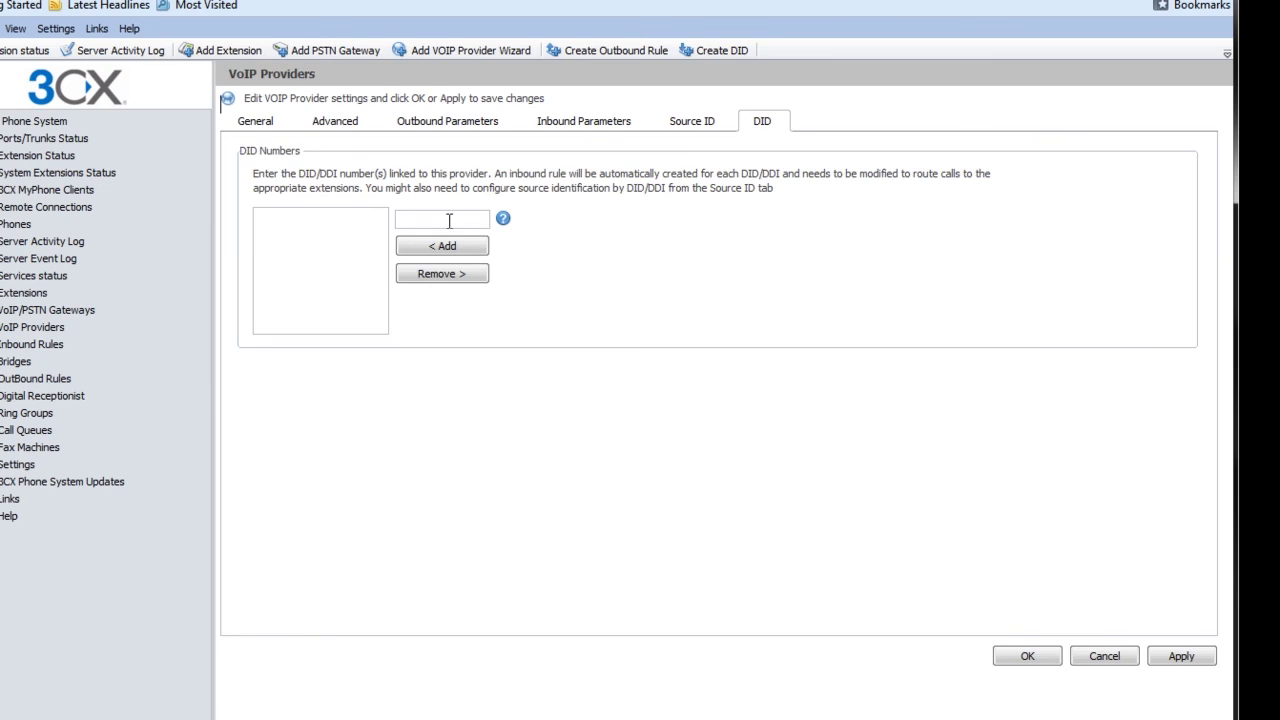
click(449, 221)
click(456, 249)
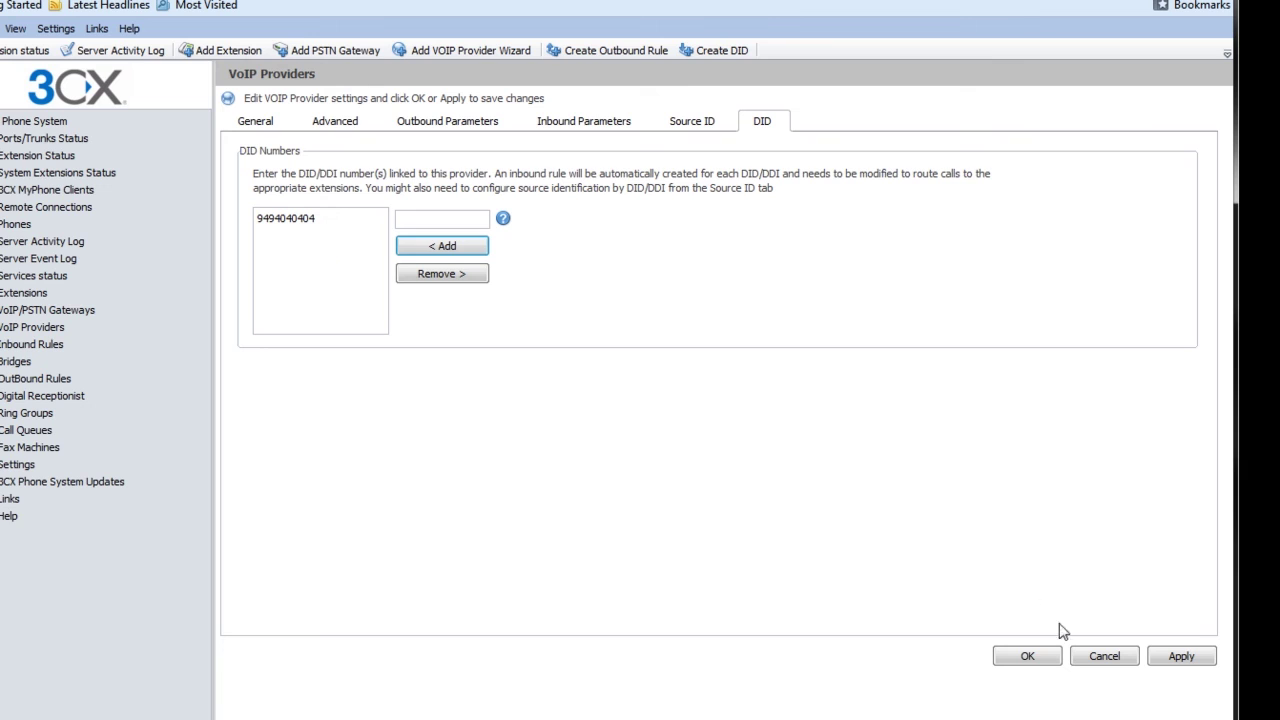
click(1032, 662)
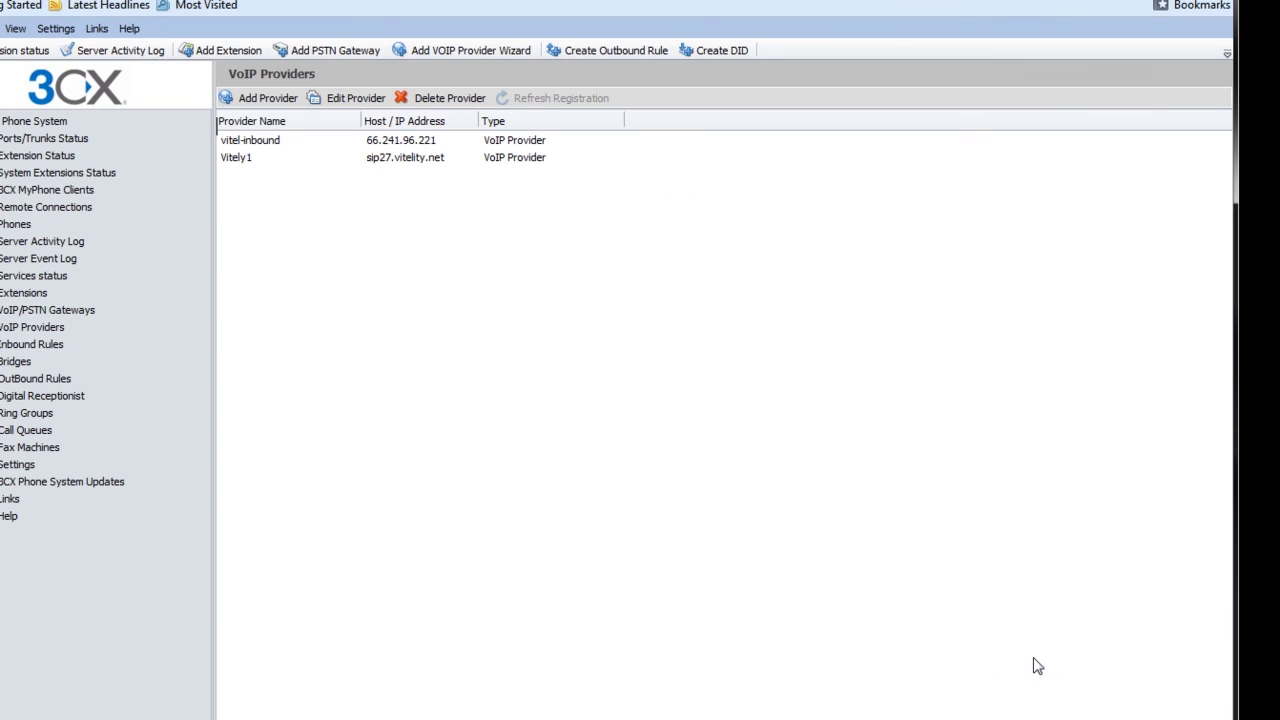